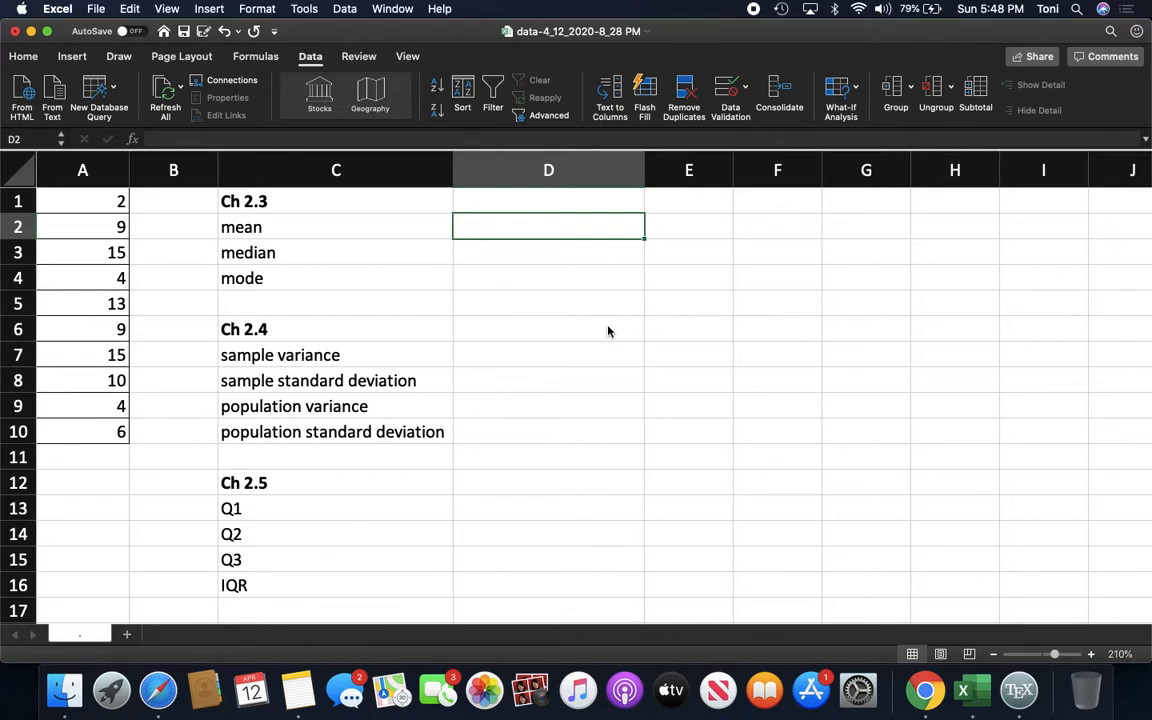
{"action": "key", "text": "Down"}
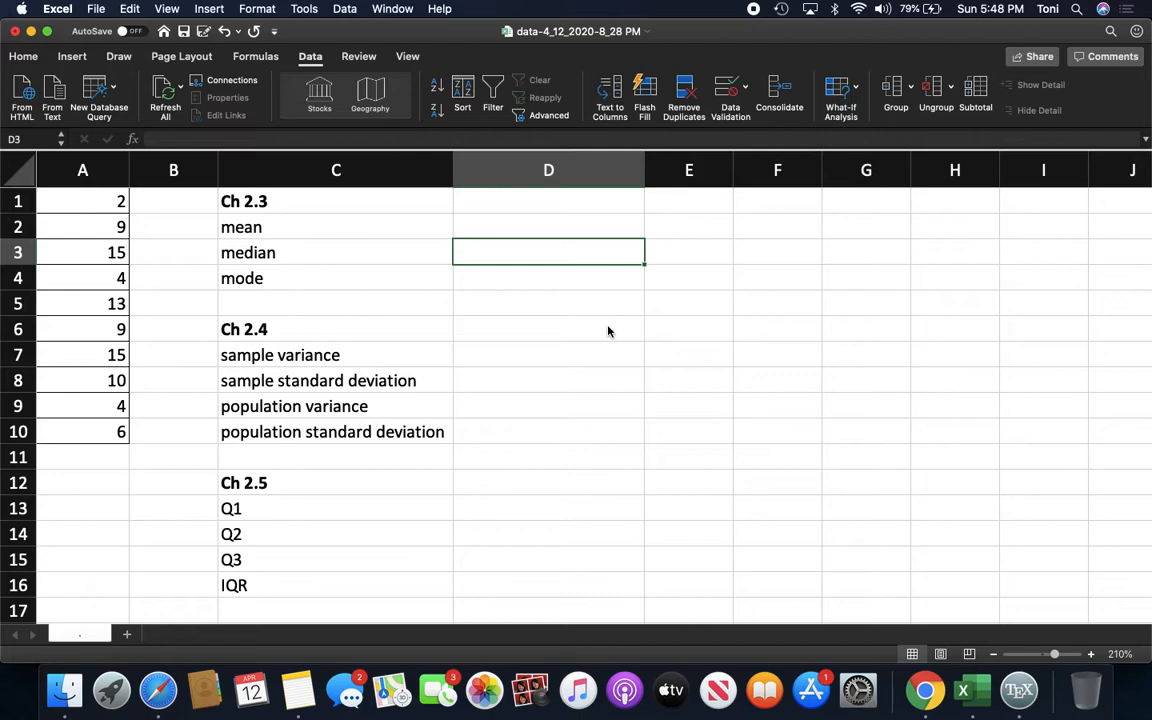
{"action": "key", "text": "Up"}
{"action": "key", "text": "Left"}
{"action": "key", "text": "Down"}
{"action": "key", "text": "Down"}
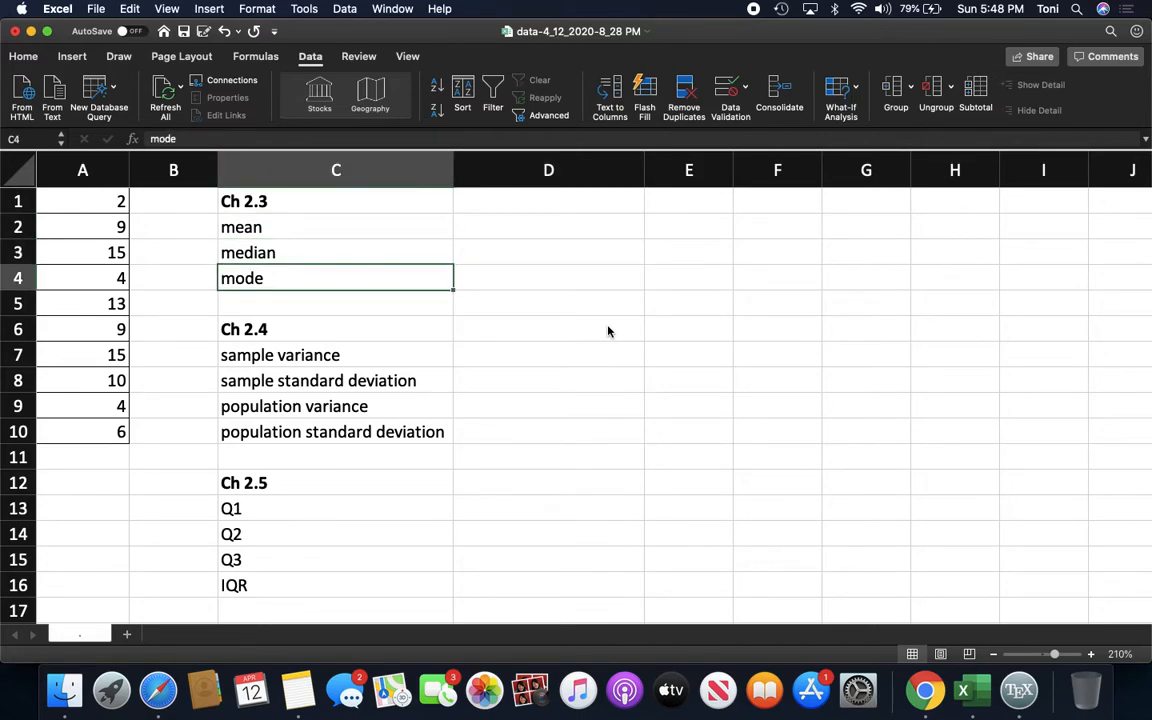
{"action": "left_click", "coordinate": [108, 209]}
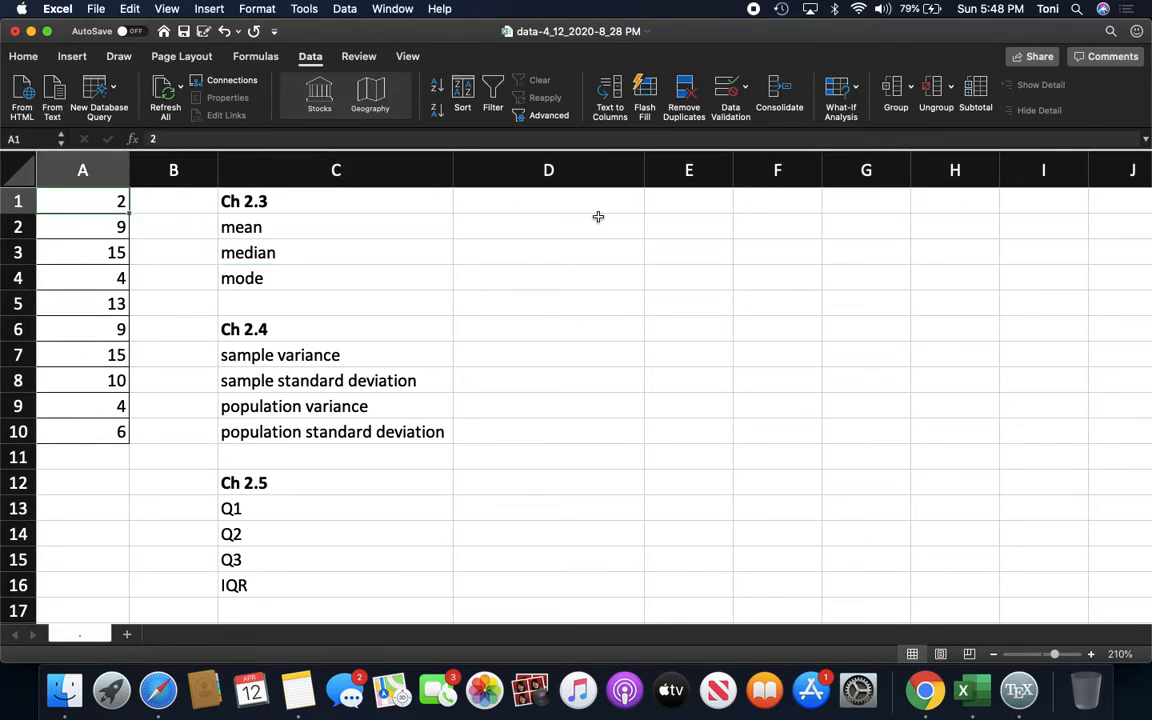
Calculate the mean in D2 with =average(A1:A10).
{"action": "left_click", "coordinate": [560, 230]}
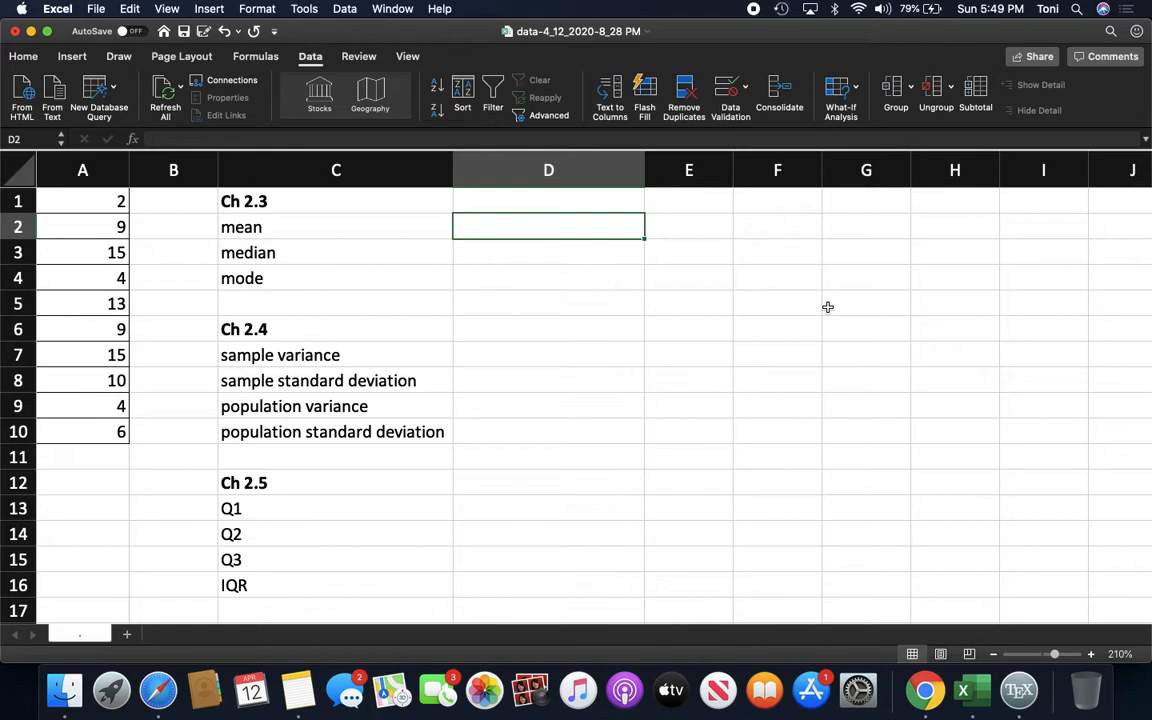
{"action": "type", "text": "="}
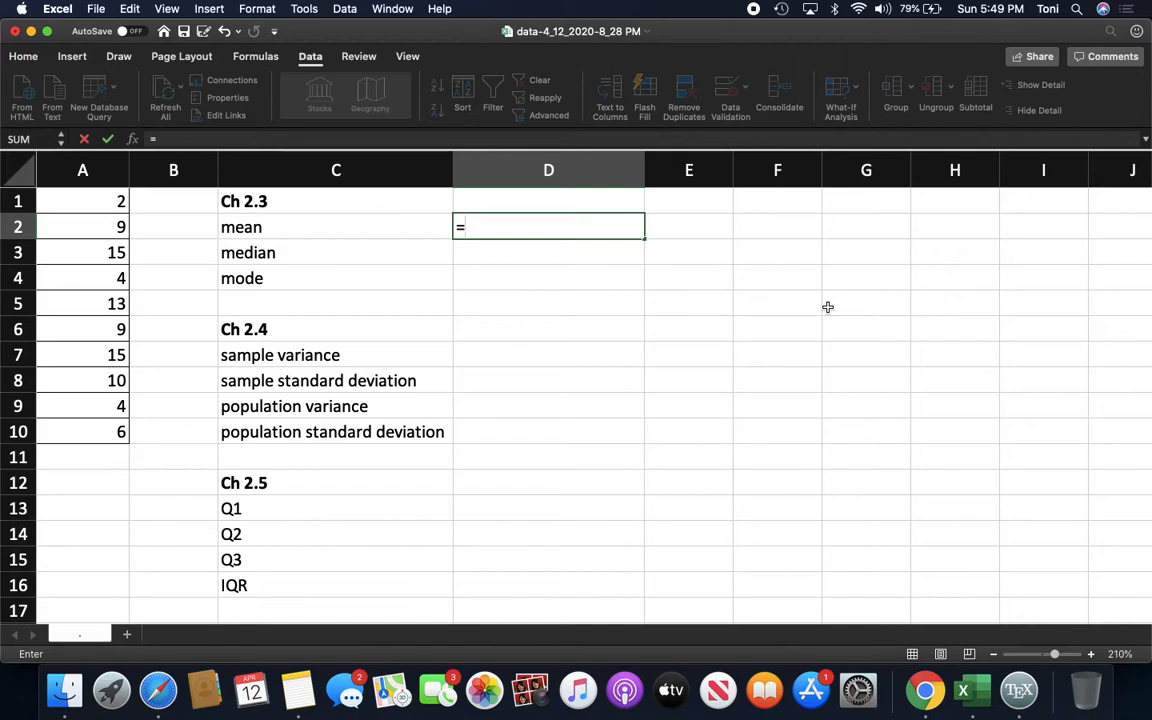
{"action": "type", "text": "average"}
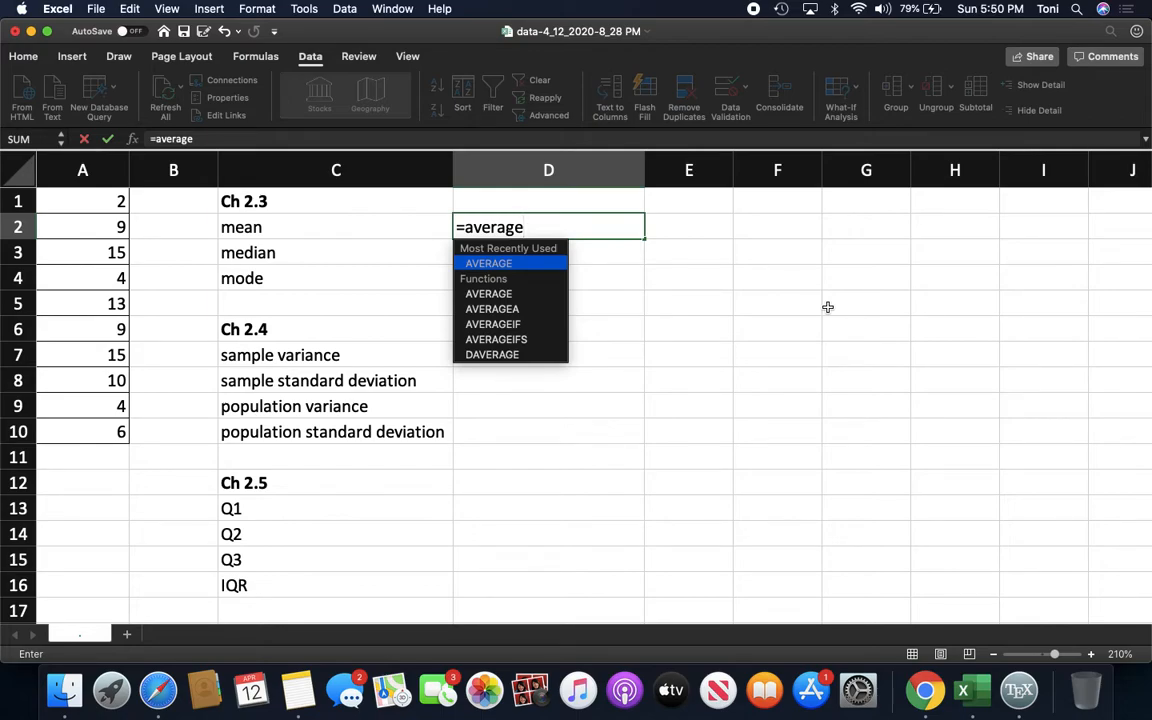
{"action": "type", "text": "("}
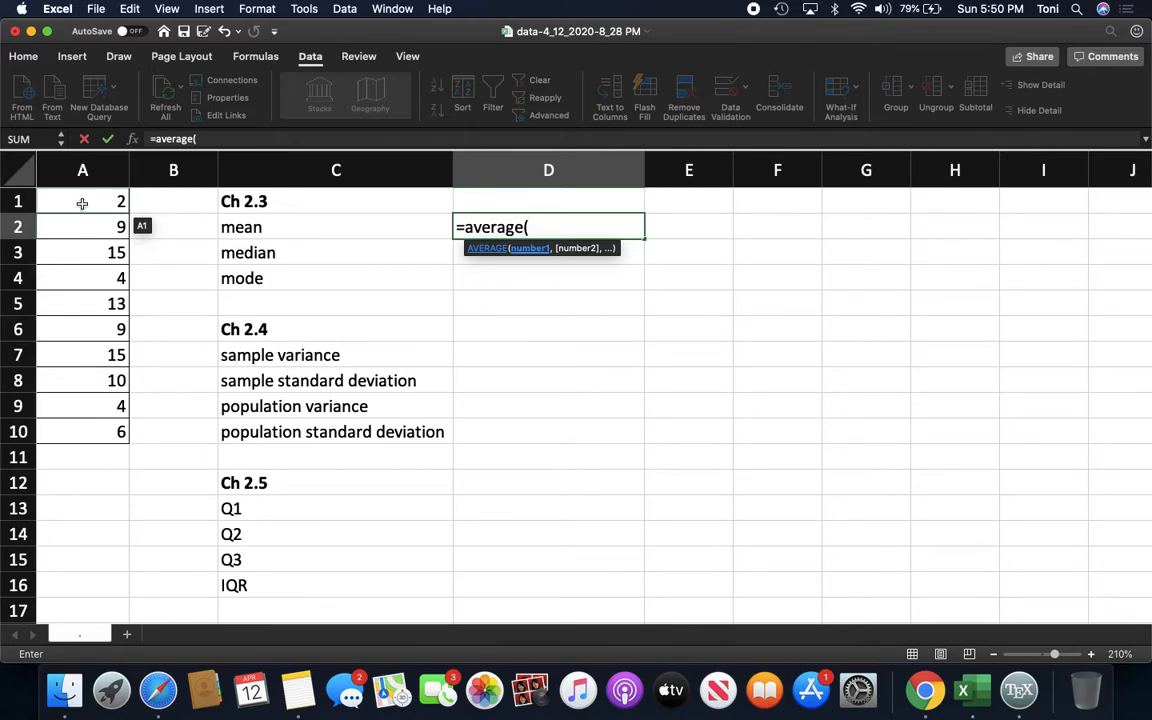
{"action": "left_click_drag", "start_coordinate": [80, 204], "coordinate": [86, 428]}
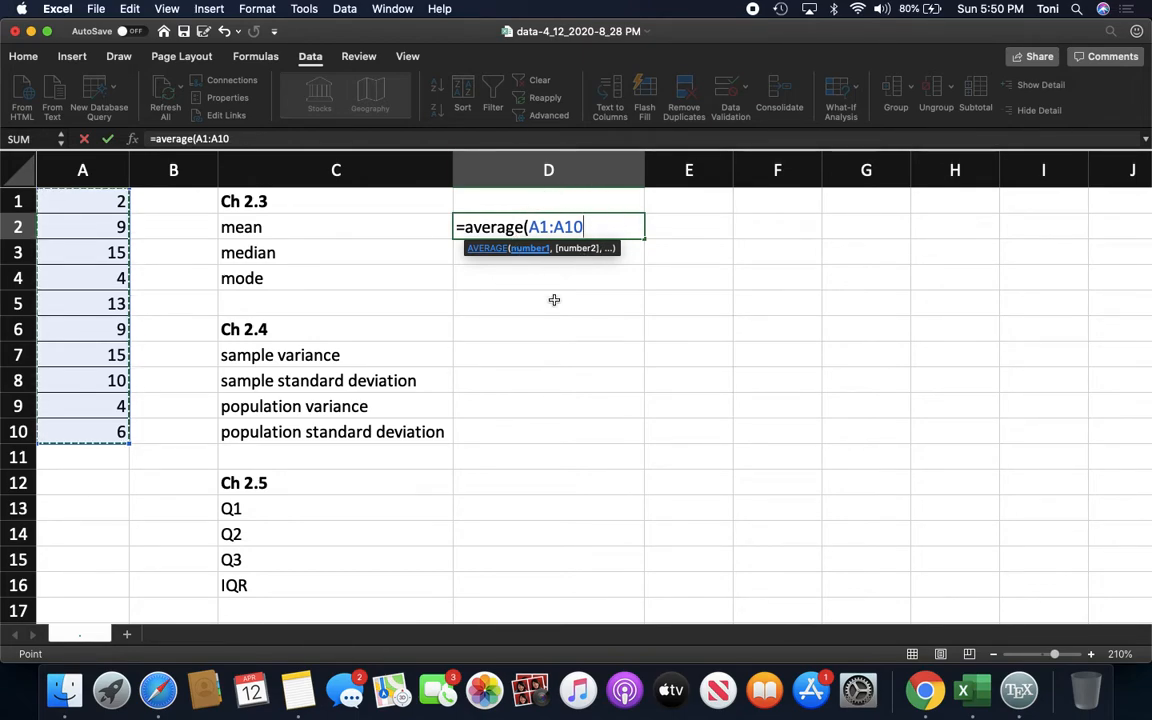
{"action": "type", "text": ")"}
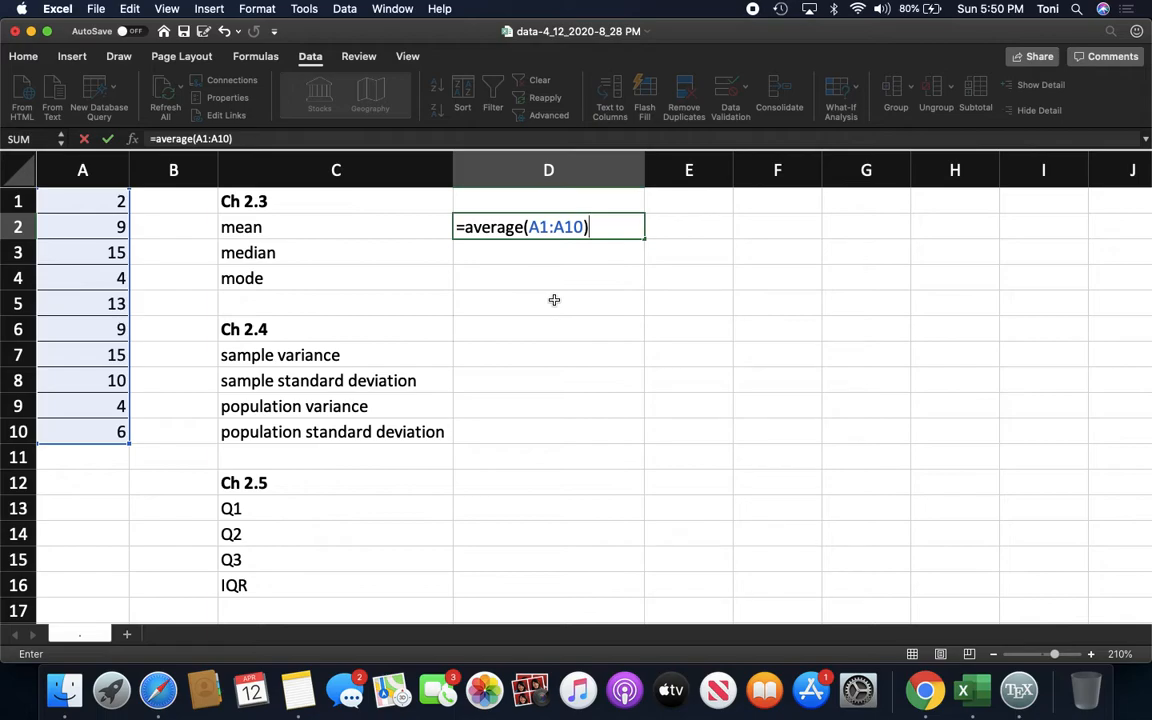
{"action": "key", "text": "Return"}
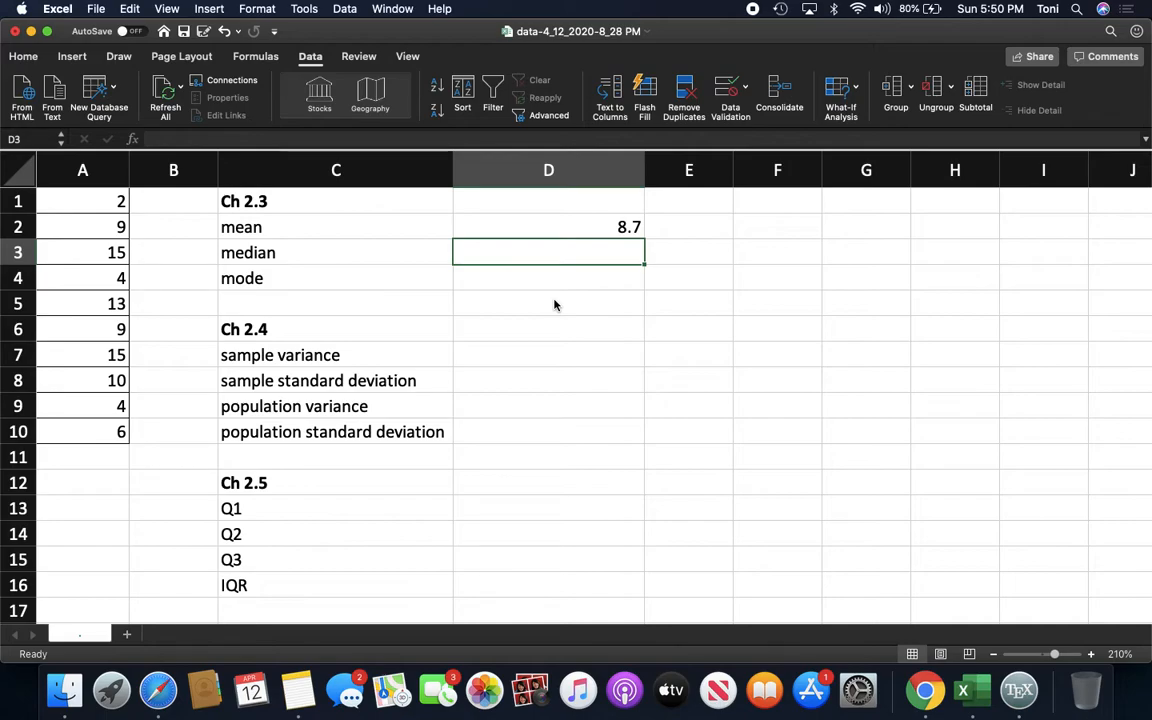
Calculate the median in D3 with =median(A1:A10).
{"action": "type", "text": "="}
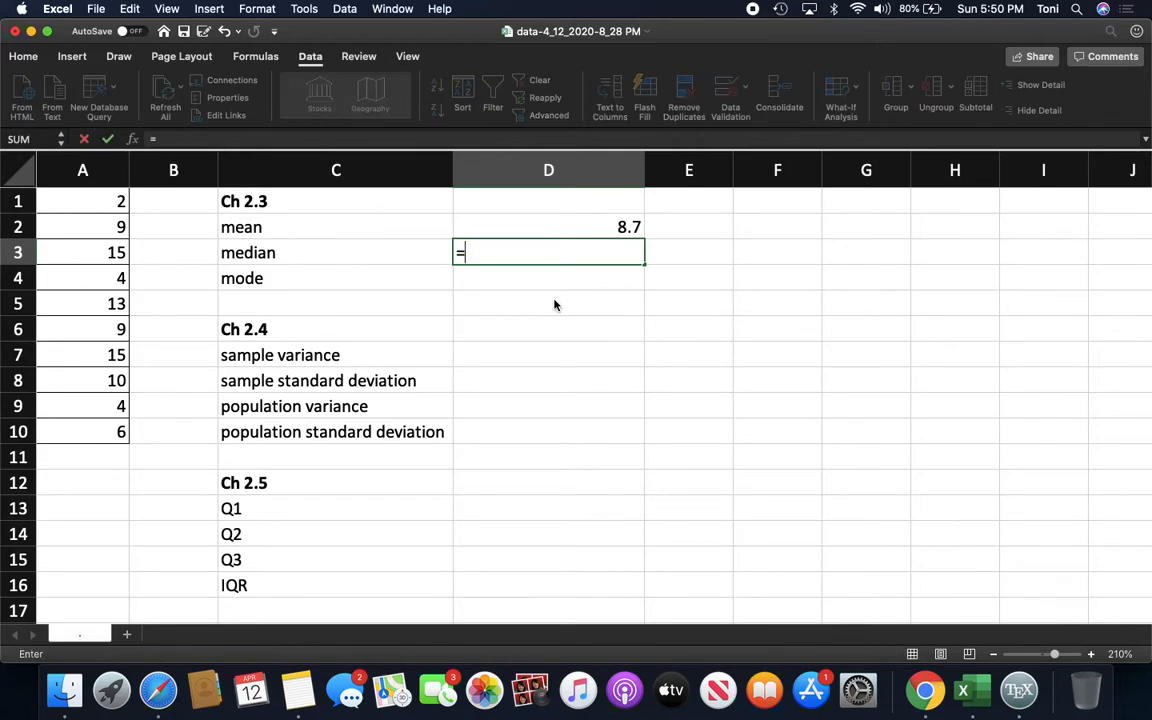
{"action": "type", "text": "median"}
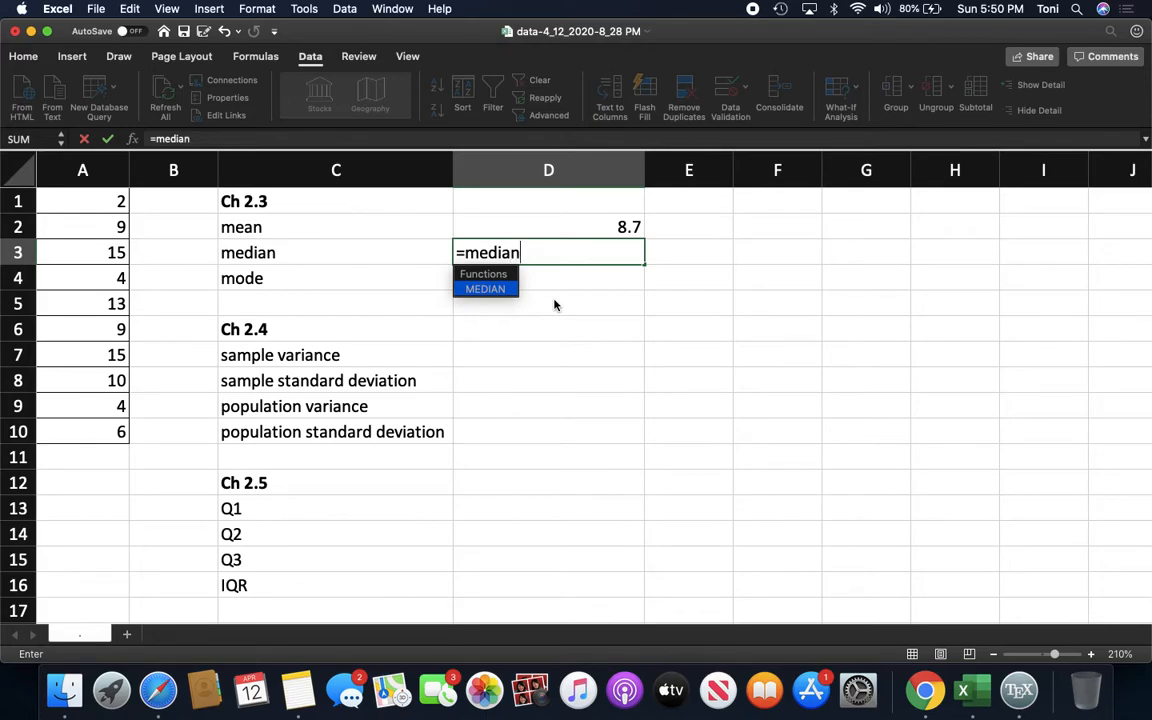
{"action": "type", "text": "("}
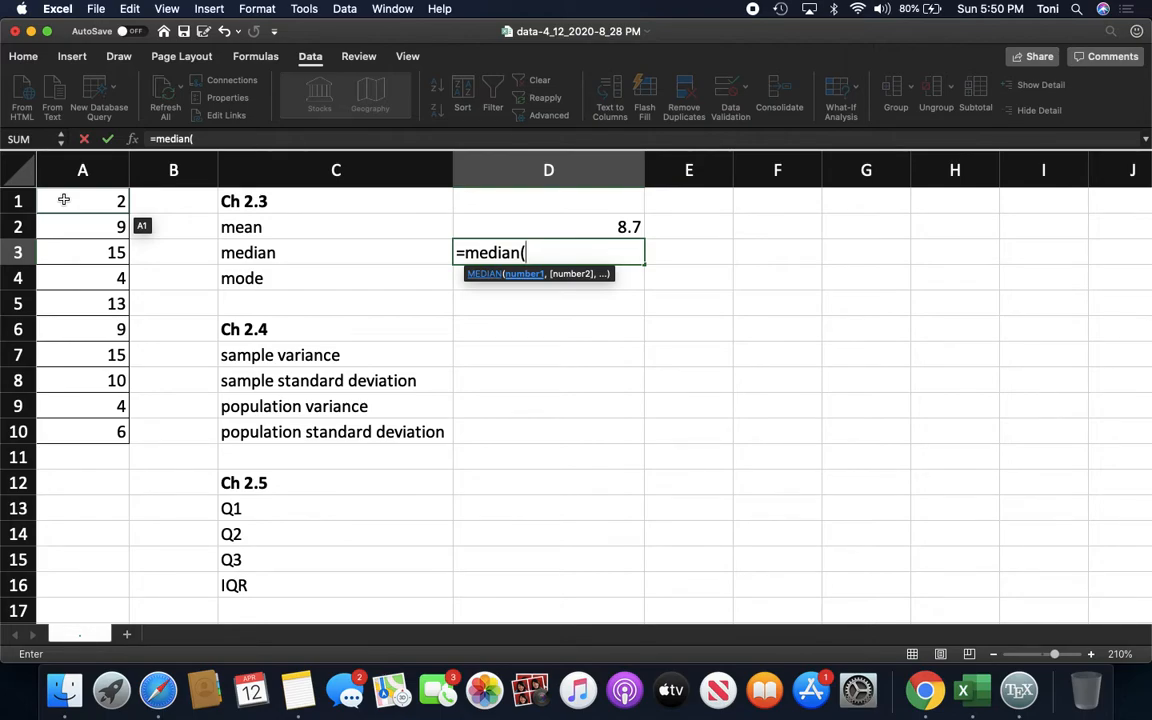
{"action": "left_click_drag", "start_coordinate": [63, 200], "coordinate": [60, 432]}
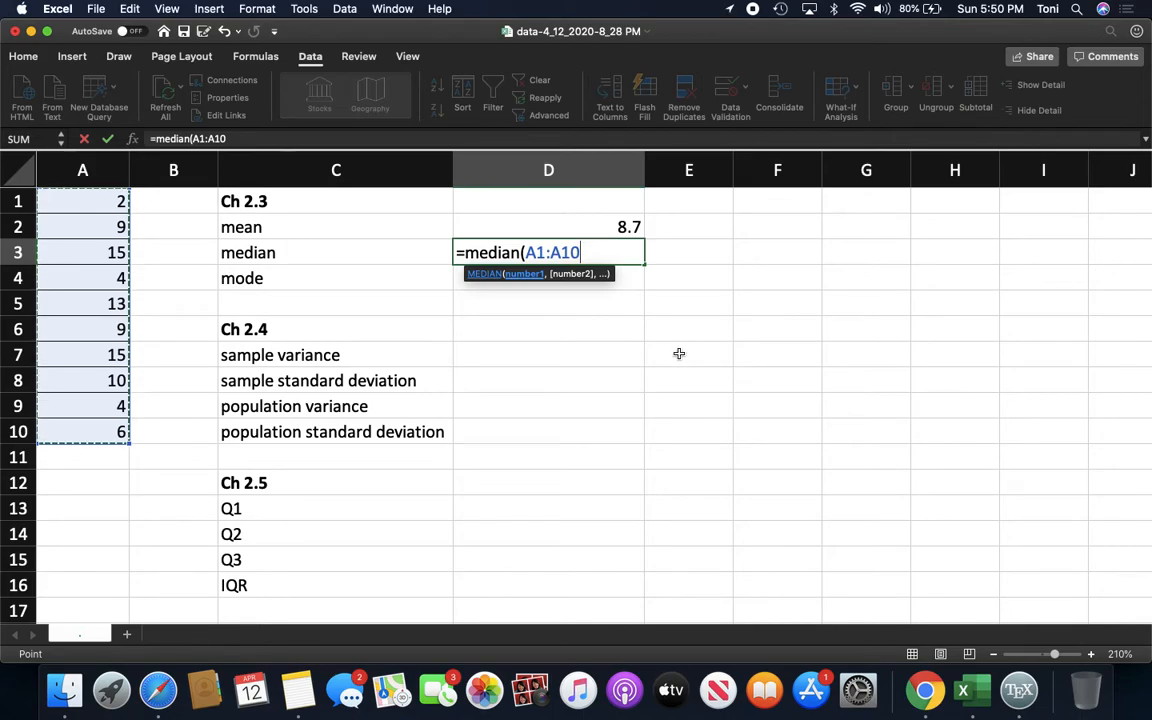
{"action": "type", "text": ")"}
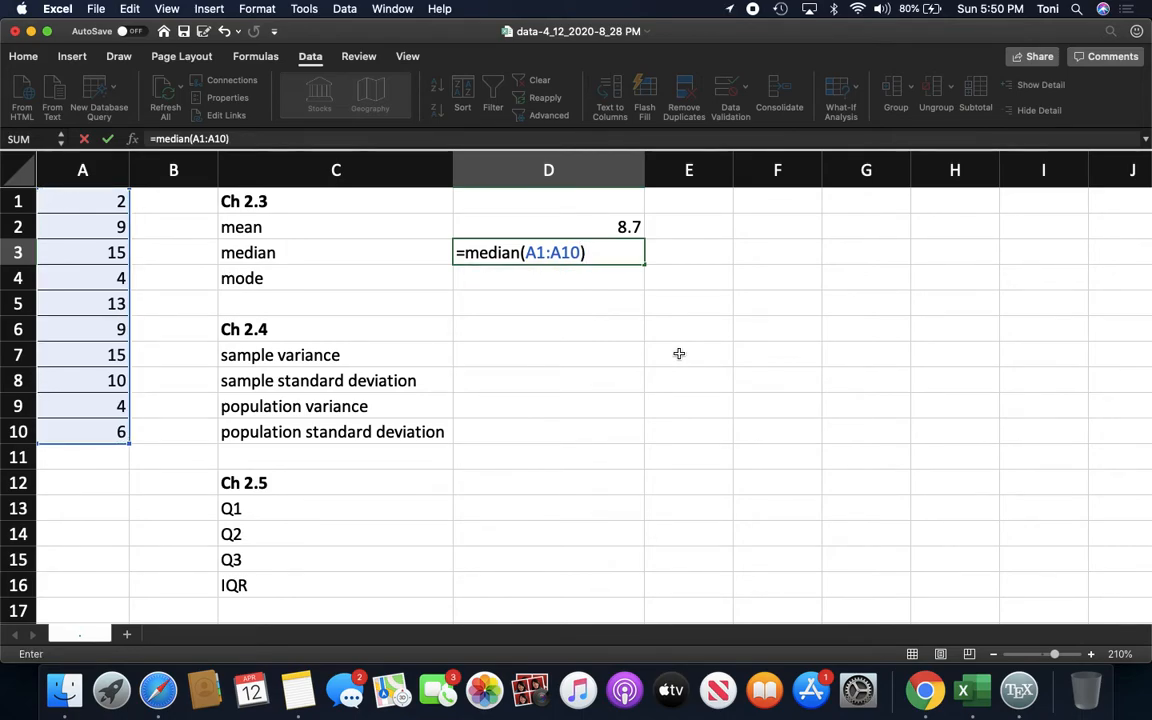
{"action": "key", "text": "Return"}
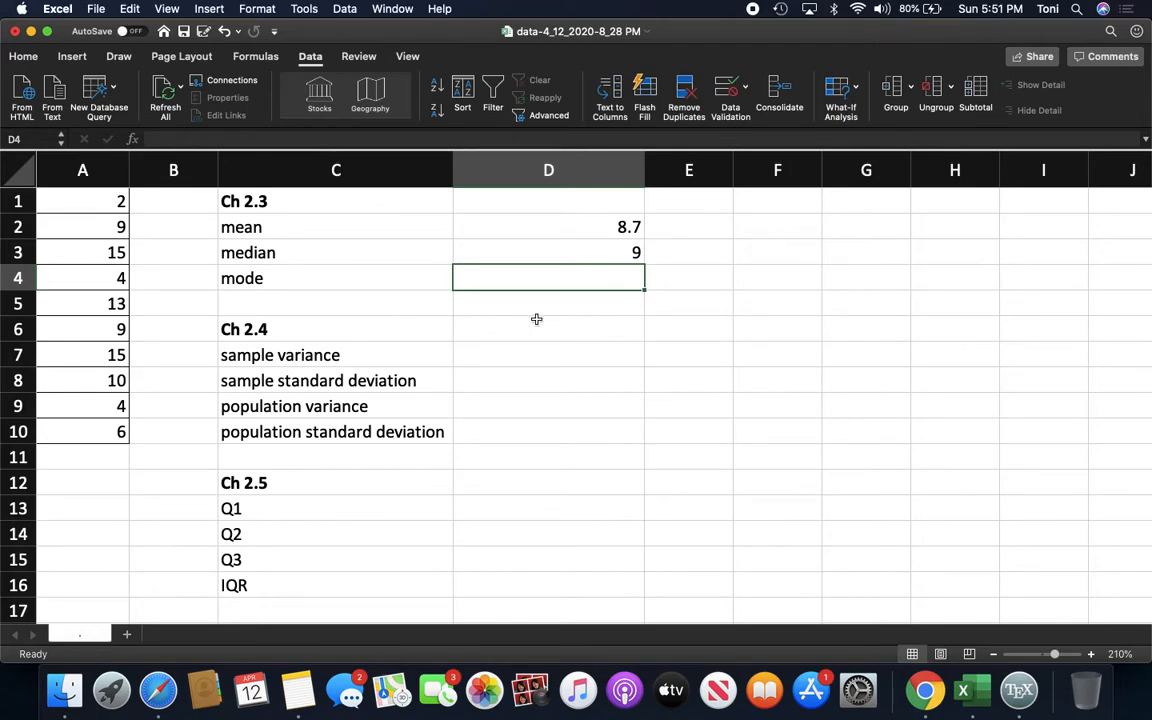
Sort the data in column A in ascending order.
{"action": "left_click", "coordinate": [94, 170]}
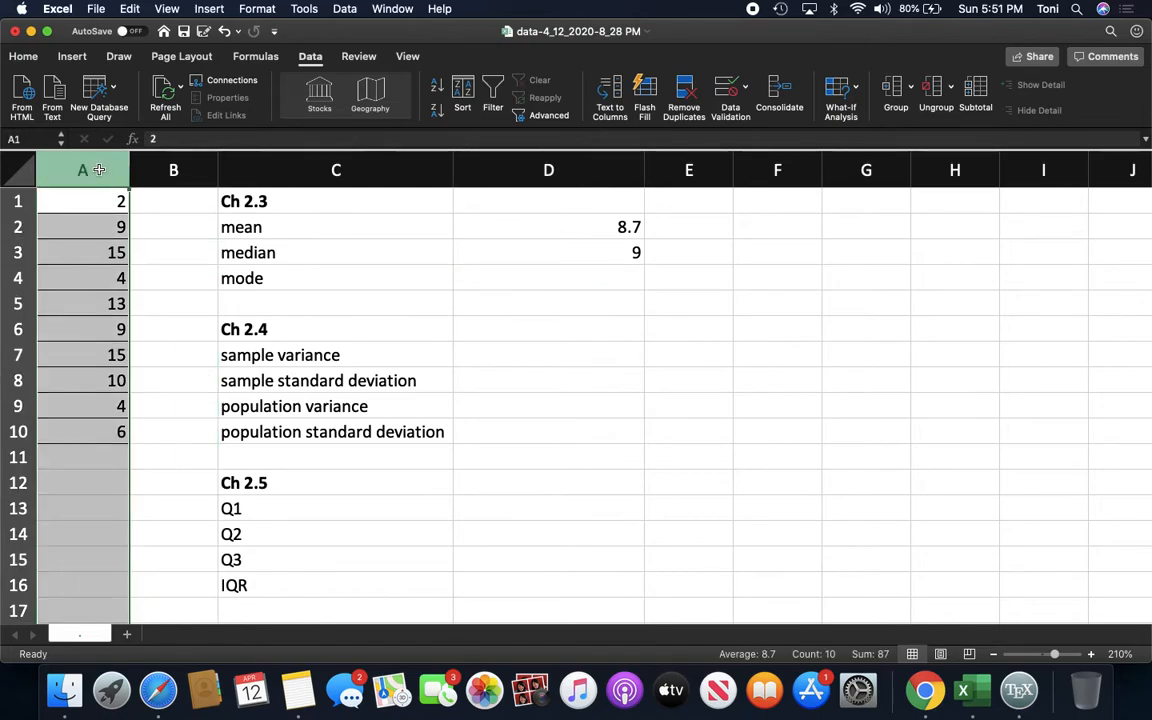
{"action": "left_click", "coordinate": [309, 56]}
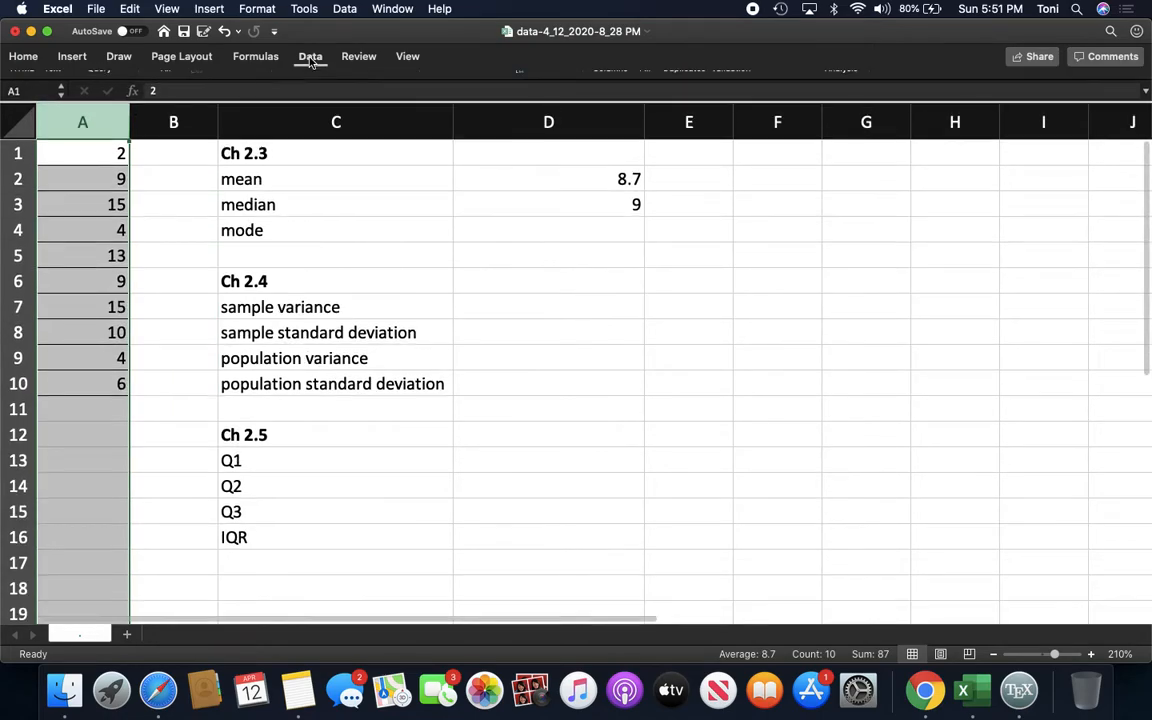
{"action": "left_click", "coordinate": [311, 57]}
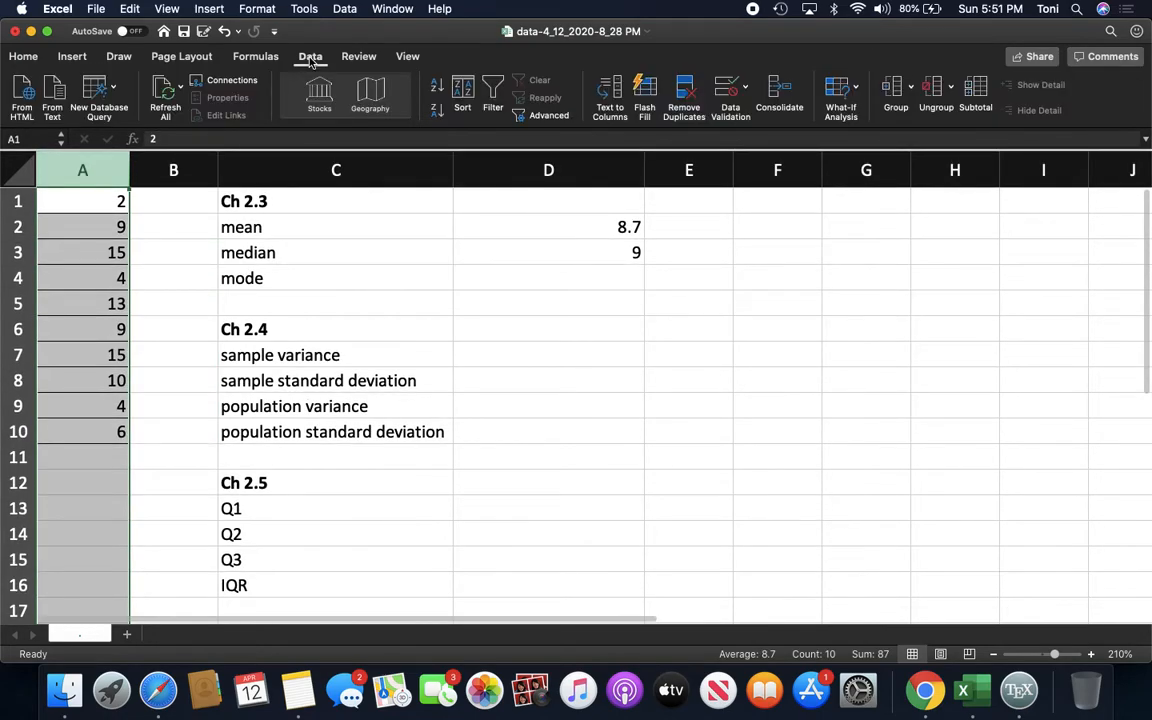
{"action": "left_click", "coordinate": [435, 88]}
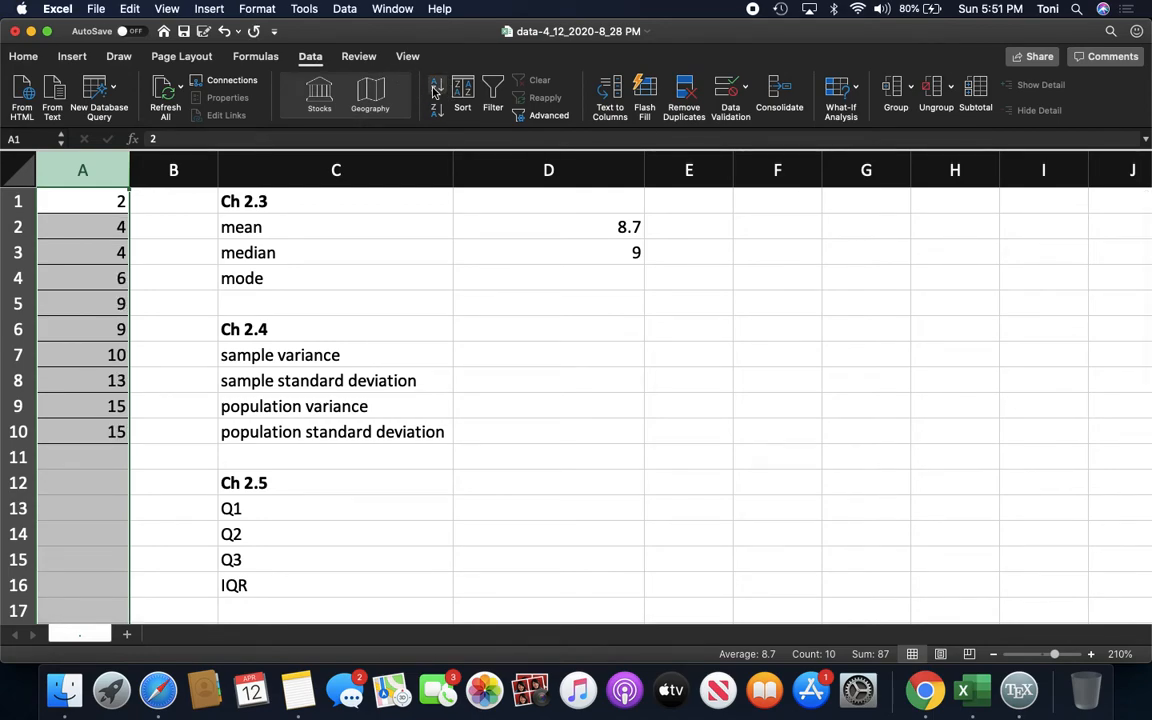
Examine the sorted values in column A for repeated numbers to identify the mode.
{"action": "left_click", "coordinate": [120, 205]}
{"action": "key", "text": "Down"}
{"action": "key", "text": "Down"}
{"action": "key", "text": "Down"}
{"action": "key", "text": "Down"}
{"action": "key", "text": "Down"}
{"action": "key", "text": "Down"}
{"action": "key", "text": "Down"}
{"action": "key", "text": "Down"}
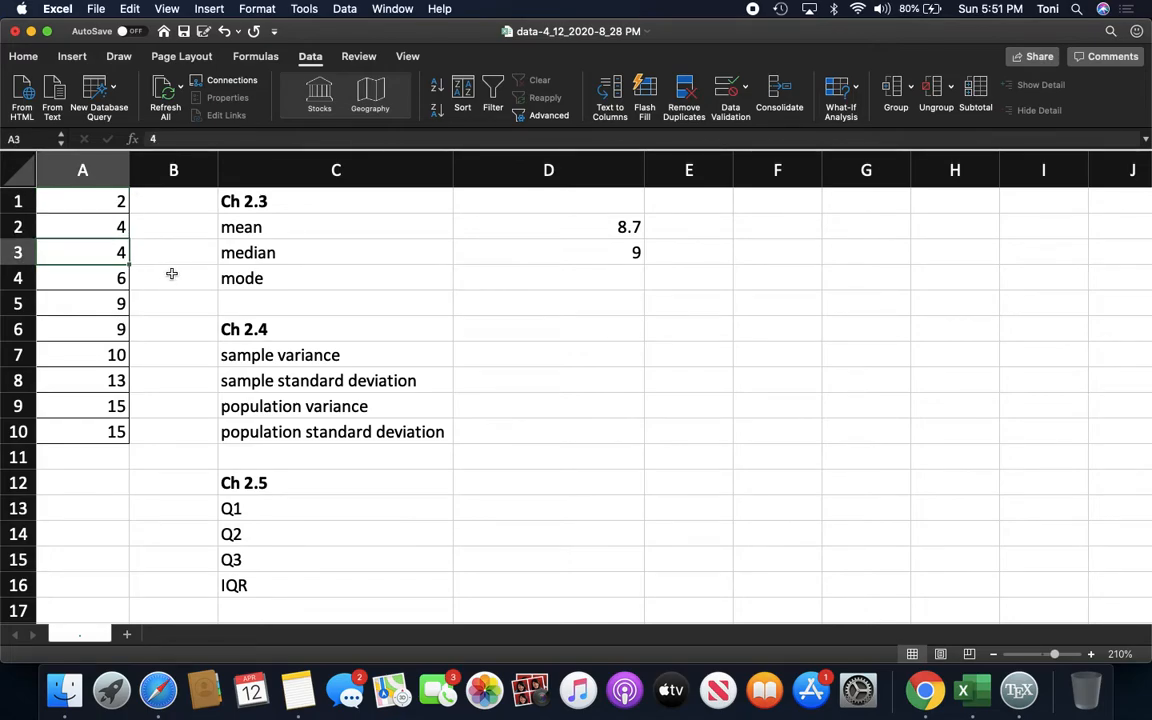
{"action": "key", "text": "Up"}
{"action": "key", "text": "Up"}
{"action": "key", "text": "Up"}
{"action": "key", "text": "Up"}
{"action": "key", "text": "Up"}
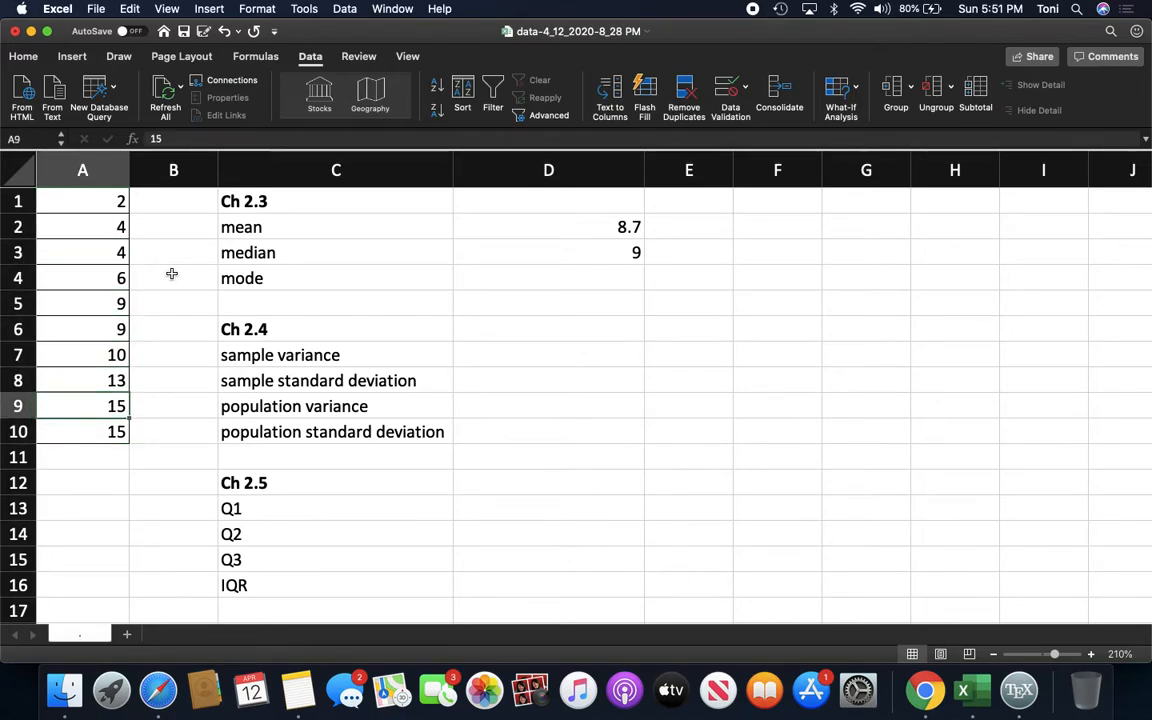
{"action": "key", "text": "Up"}
{"action": "key", "text": "Up"}
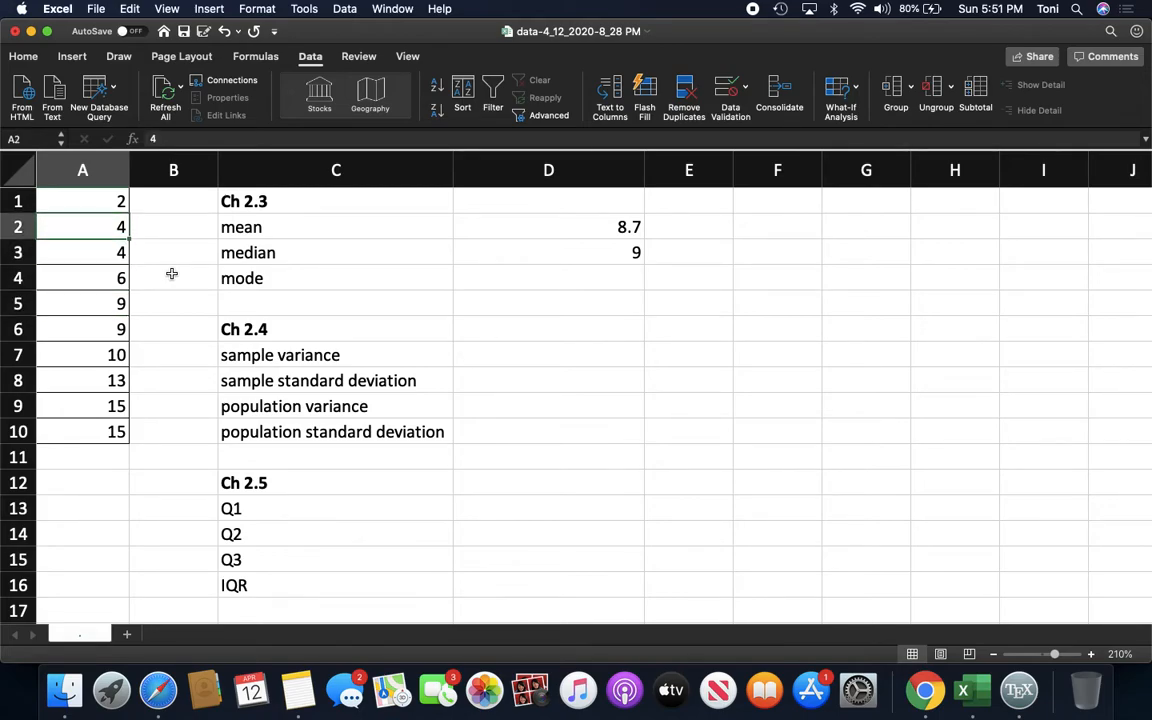
Highlight the repeated values in A2:A3, A5:A6 and A9:A10 with a yellow fill.
{"action": "left_click_drag", "start_coordinate": [80, 222], "coordinate": [84, 259]}
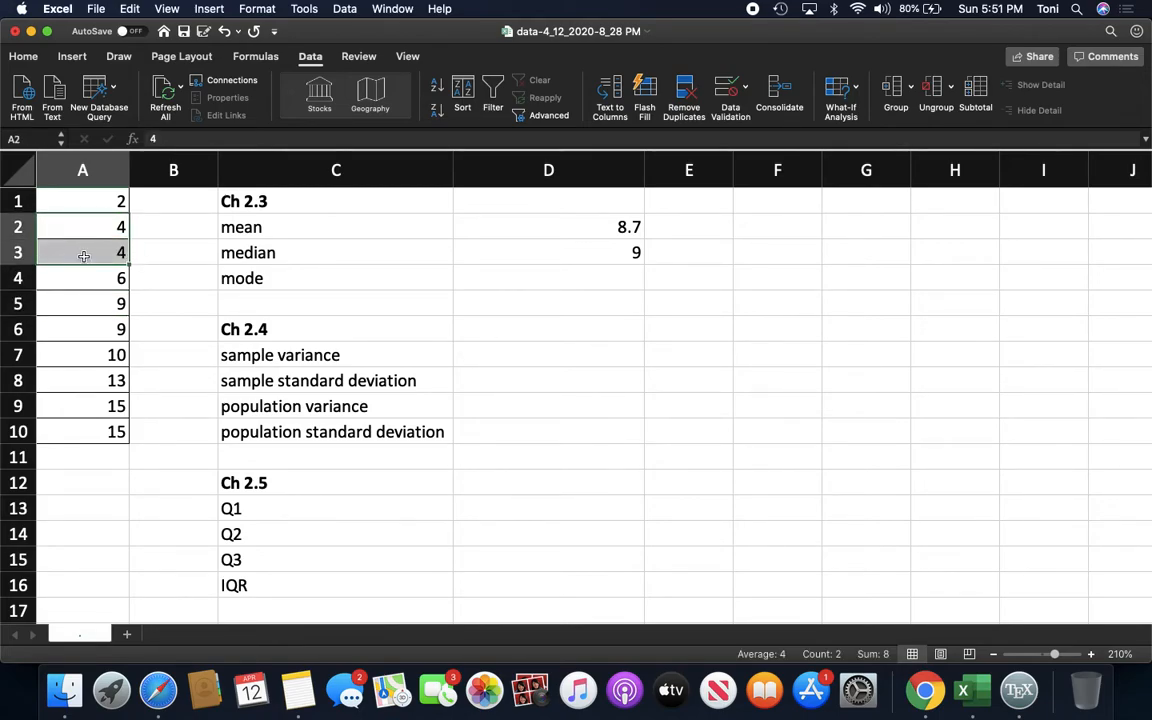
{"action": "left_click", "coordinate": [23, 56]}
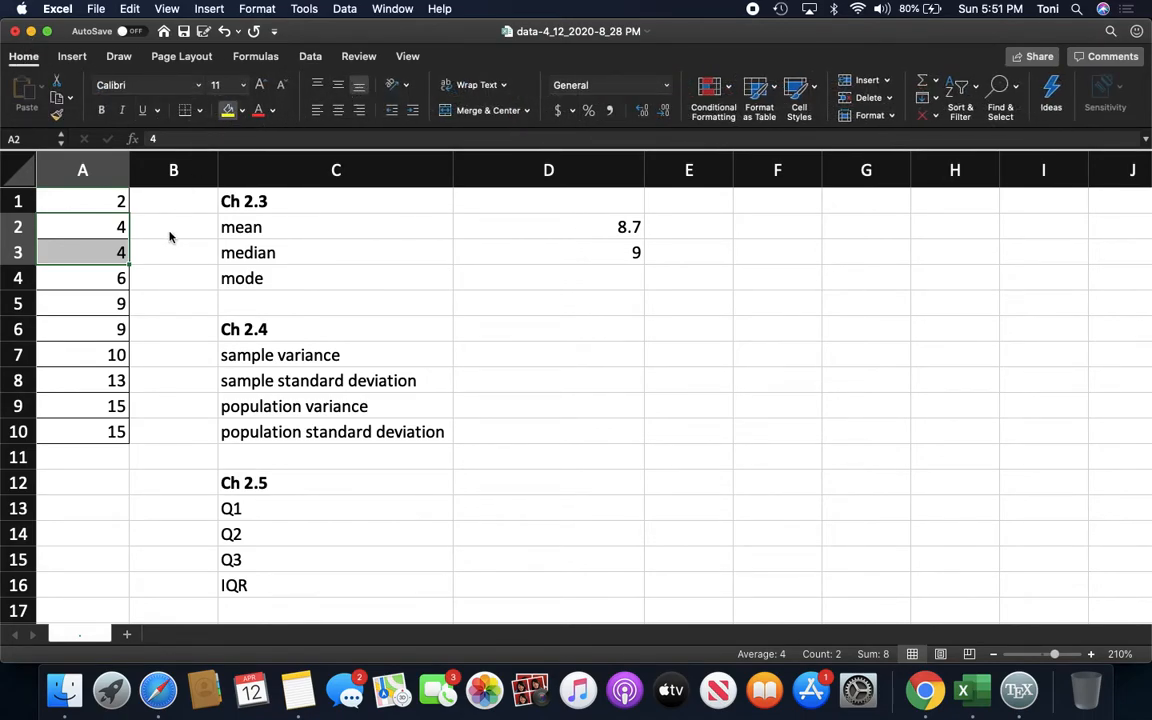
{"action": "left_click", "coordinate": [226, 109]}
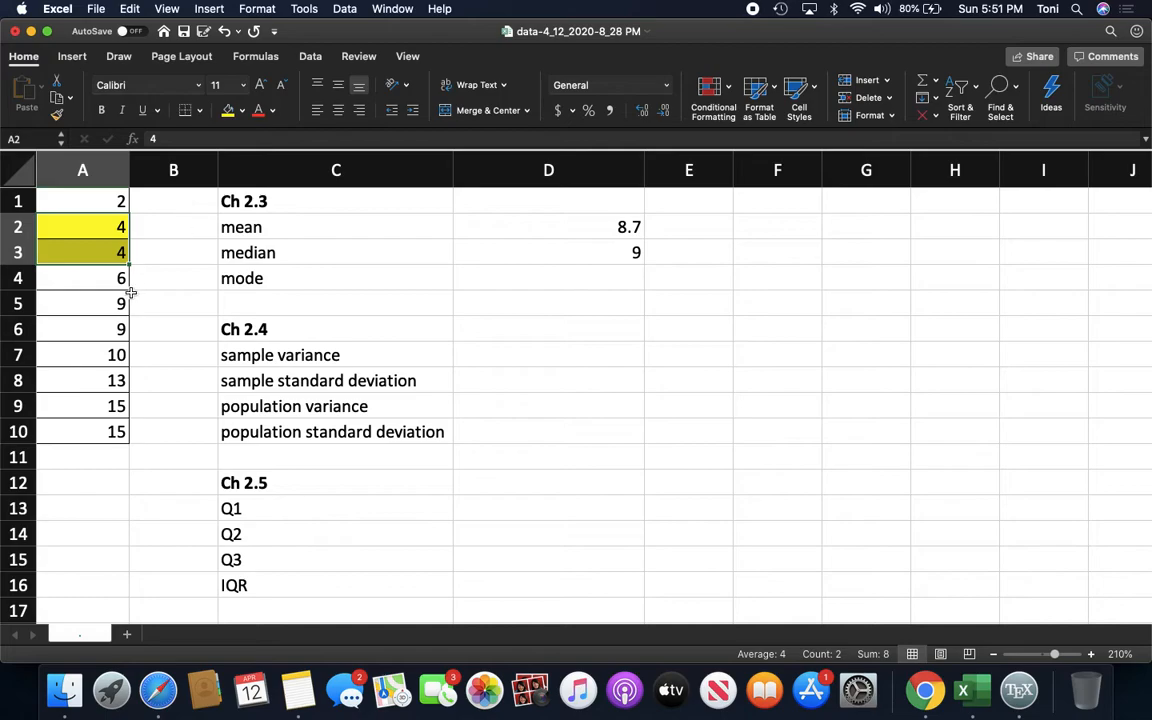
{"action": "left_click_drag", "start_coordinate": [100, 302], "coordinate": [90, 327]}
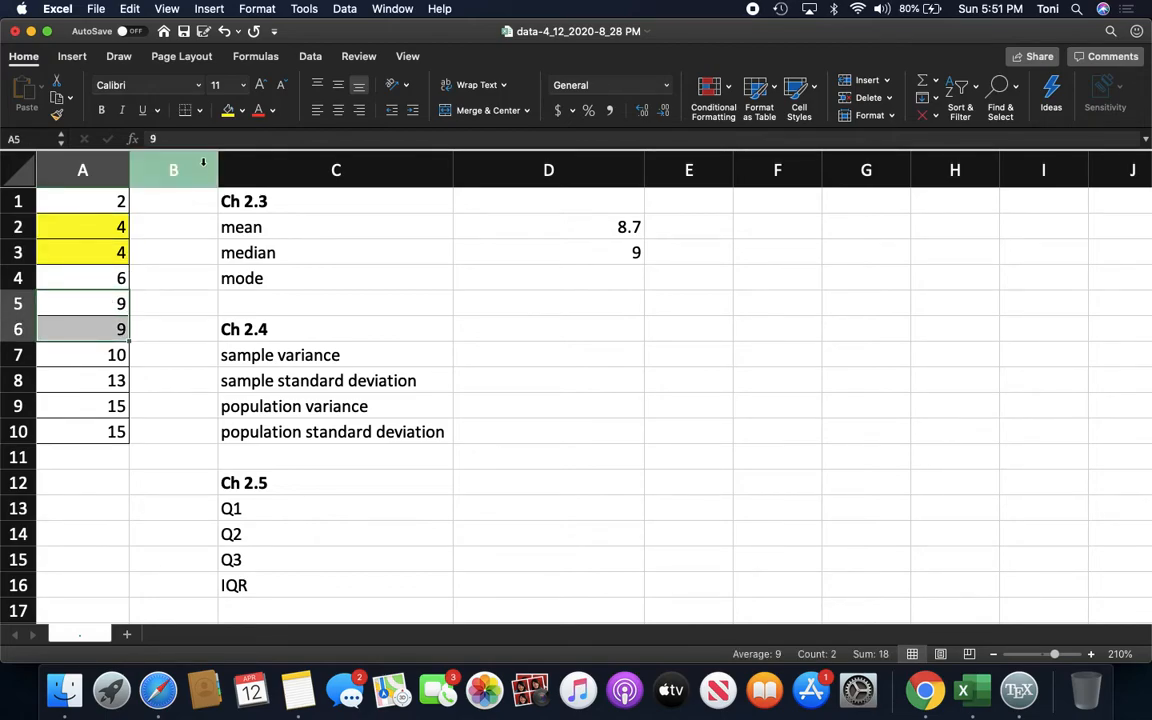
{"action": "left_click", "coordinate": [226, 109]}
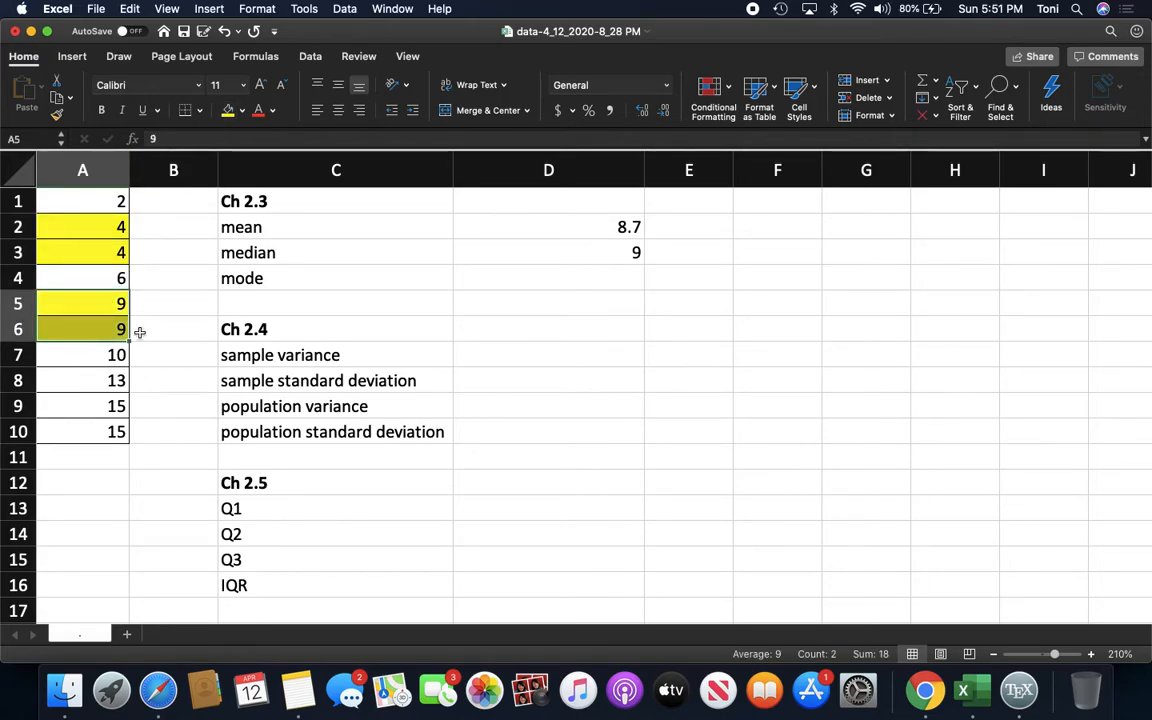
{"action": "left_click_drag", "start_coordinate": [85, 406], "coordinate": [80, 432]}
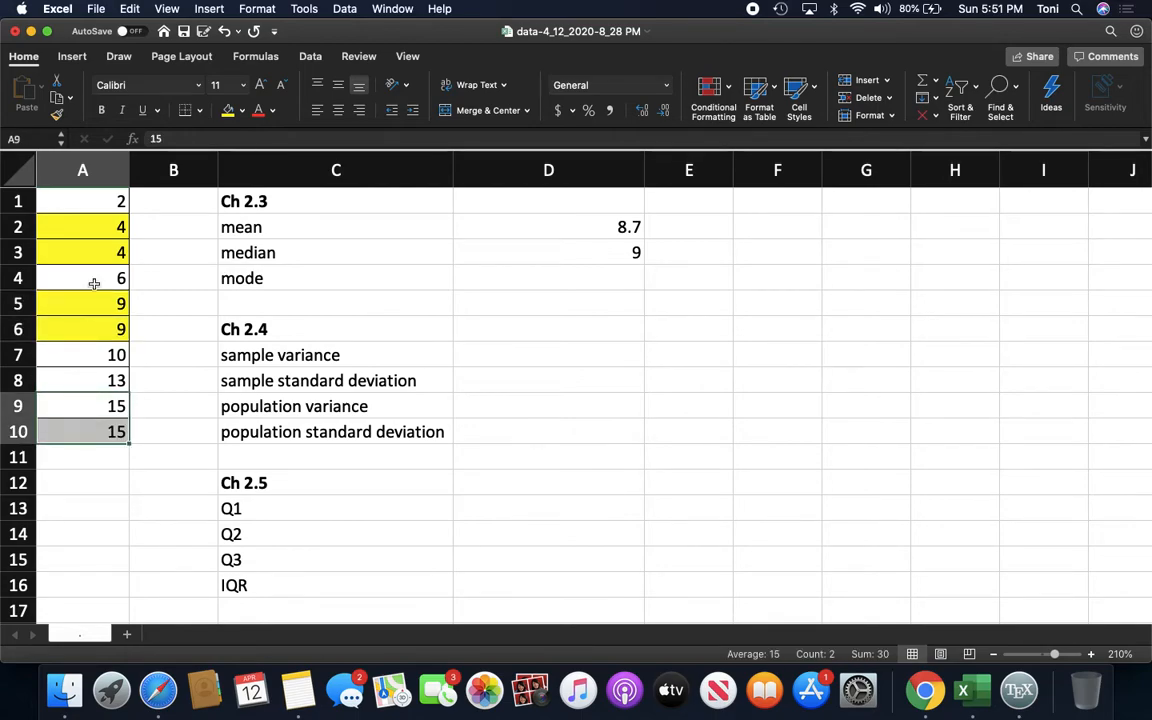
{"action": "left_click", "coordinate": [226, 109]}
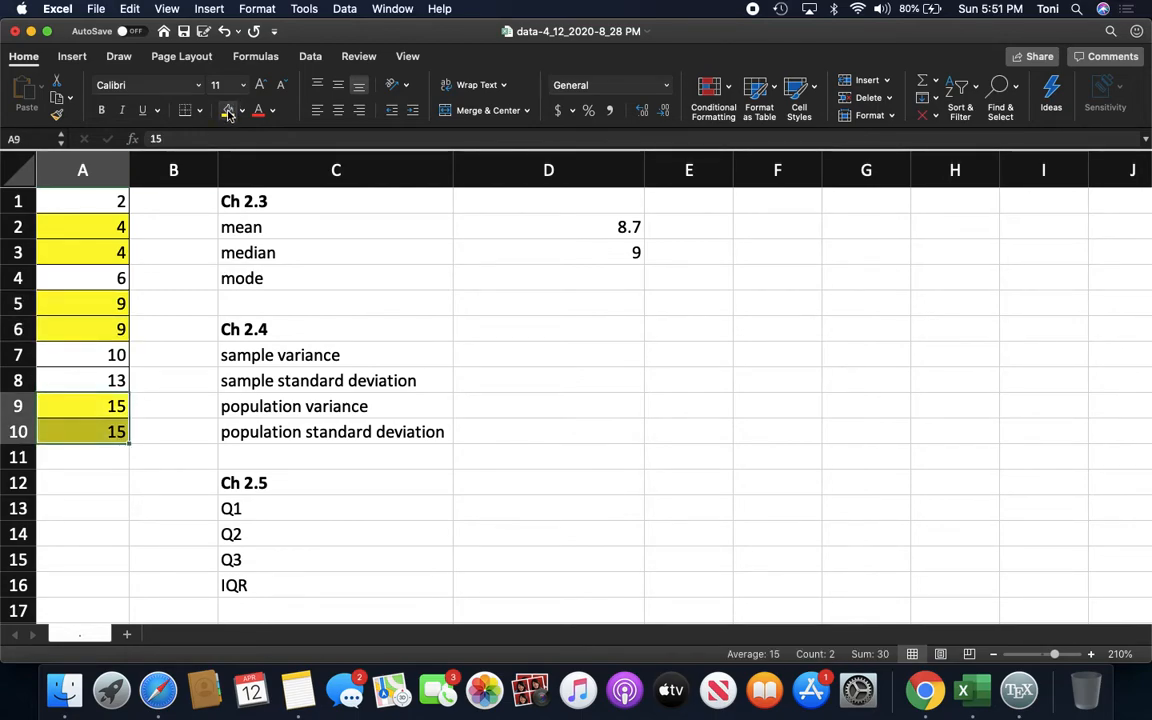
Enter the modes 4, 9, 15 in cell D4 beside the mode label.
{"action": "left_click", "coordinate": [630, 407]}
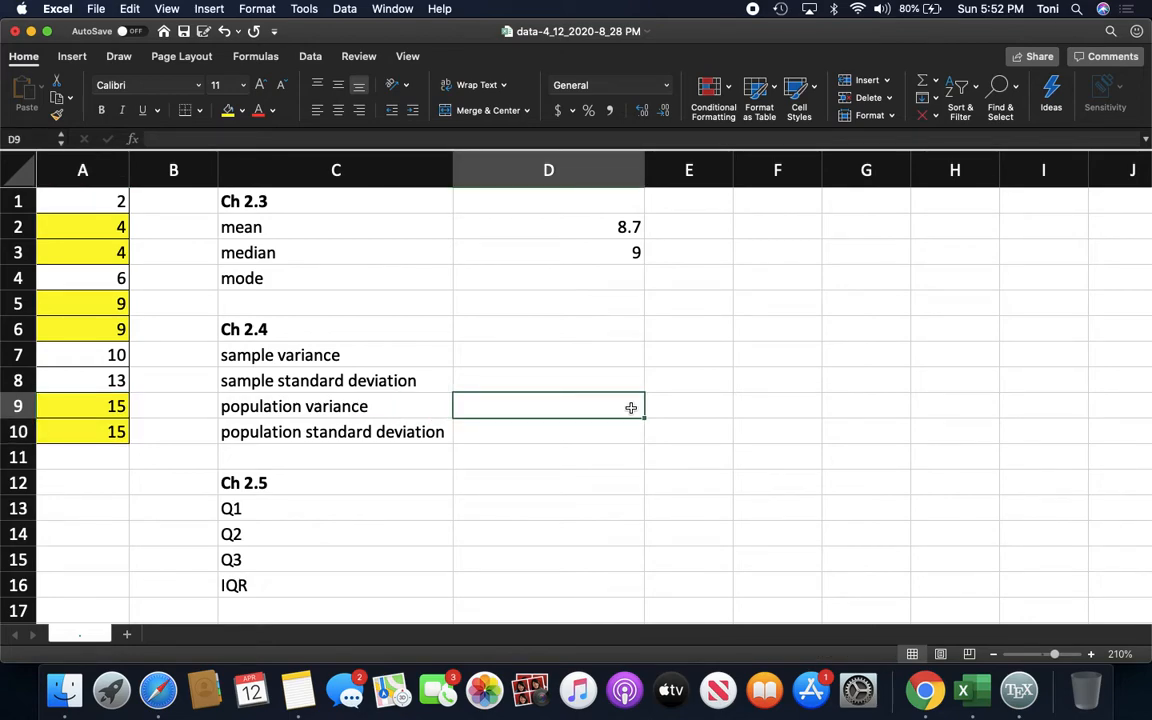
{"action": "key", "text": "Up"}
{"action": "key", "text": "Up"}
{"action": "key", "text": "Up"}
{"action": "key", "text": "Up"}
{"action": "key", "text": "Up"}
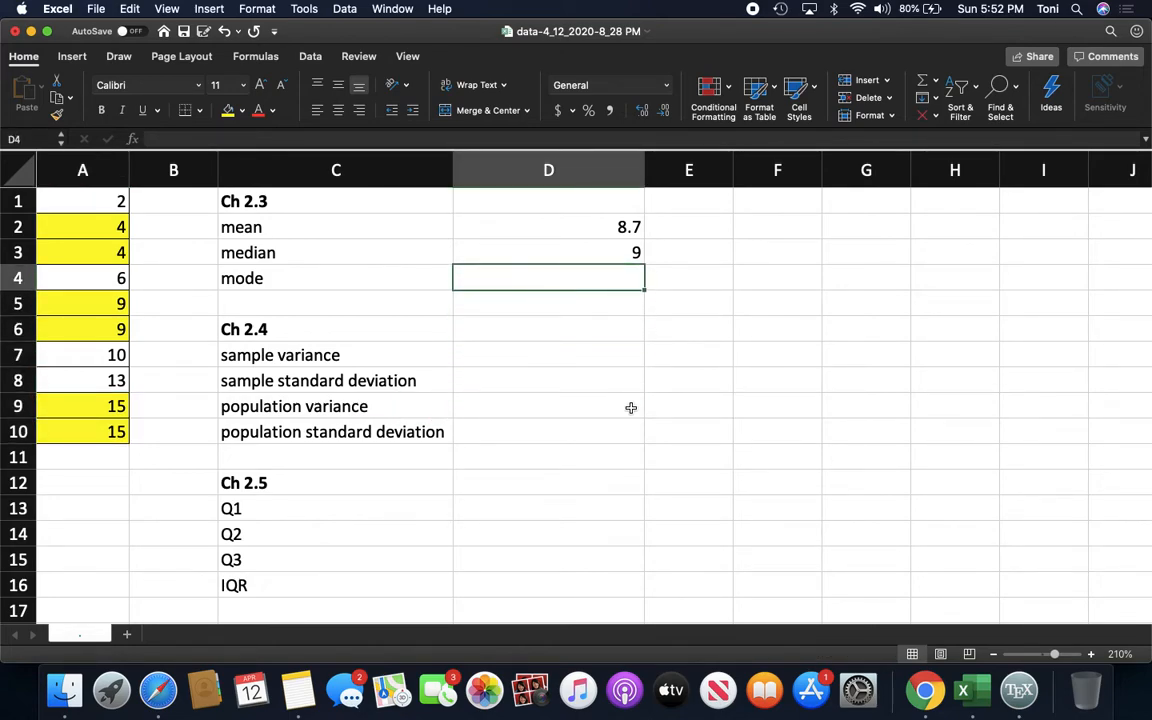
{"action": "type", "text": "4, "}
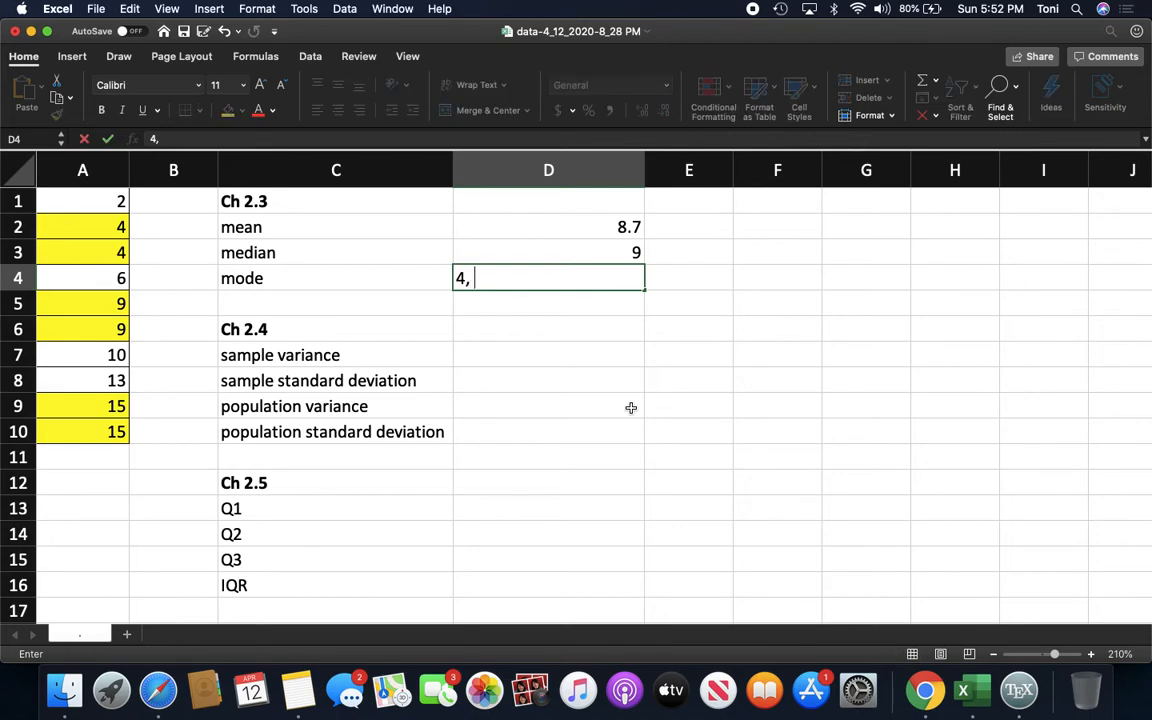
{"action": "type", "text": "9, 15"}
{"action": "key", "text": "Return"}
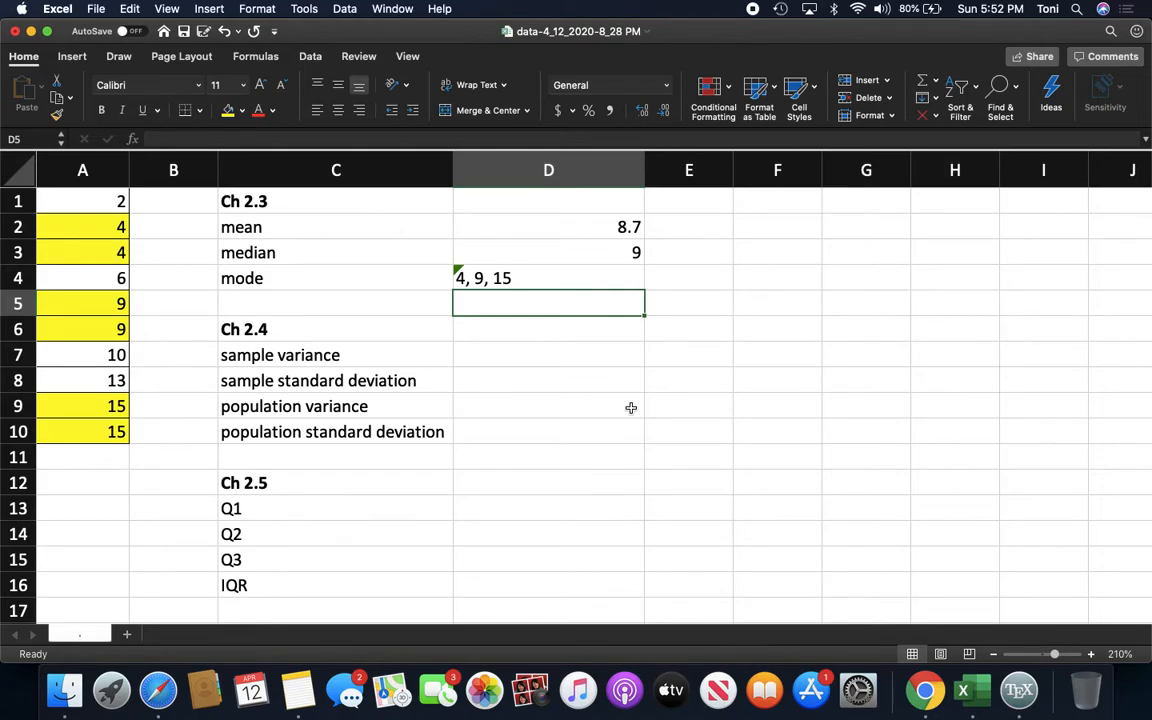
{"action": "key", "text": "Down"}
{"action": "key", "text": "Down"}
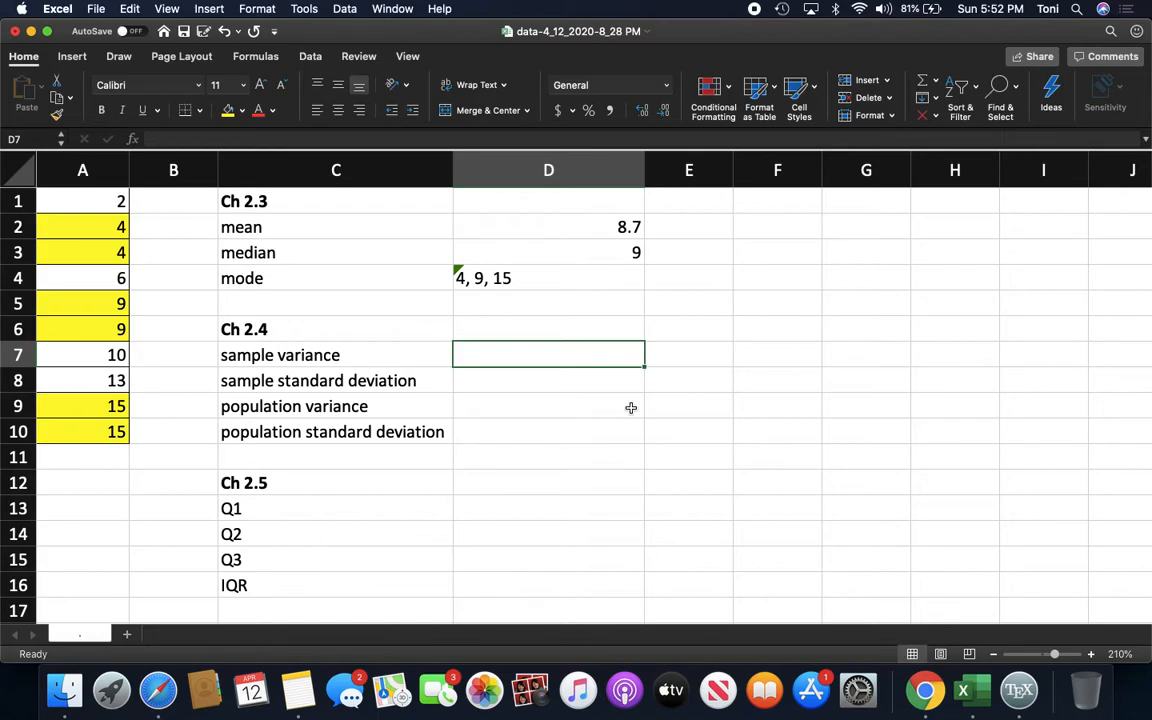
Calculate the sample variance of A1:A10 in cell D7 with the VAR.S function.
{"action": "type", "text": "="}
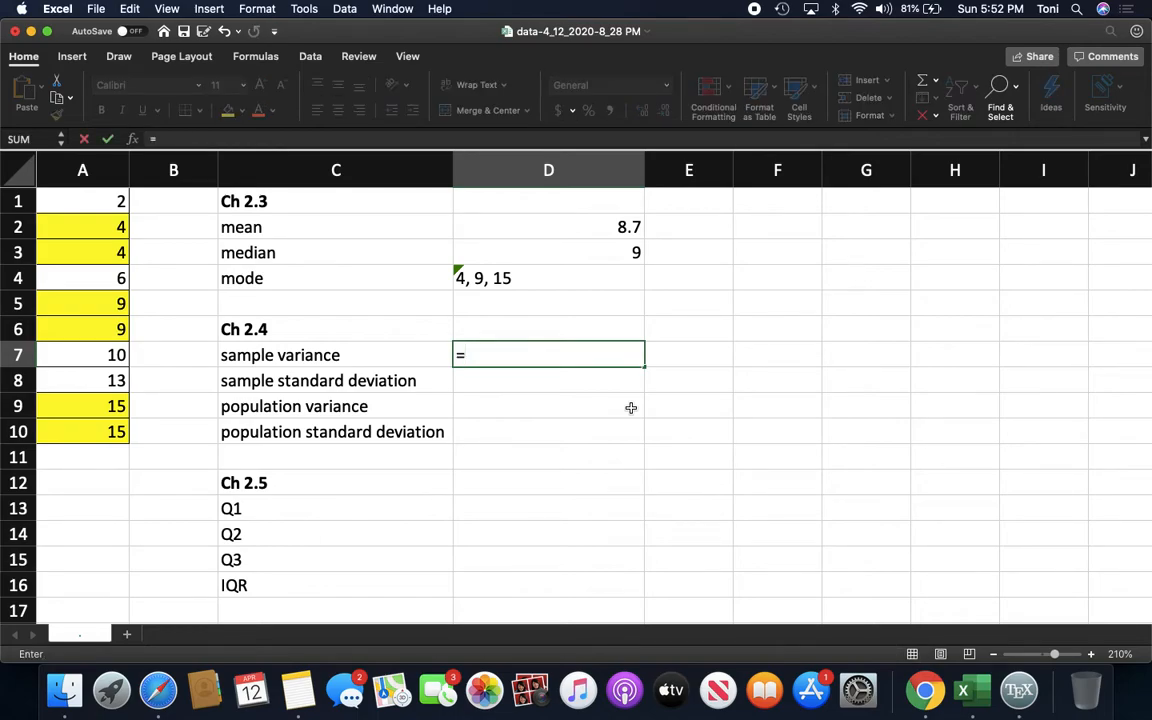
{"action": "type", "text": "v"}
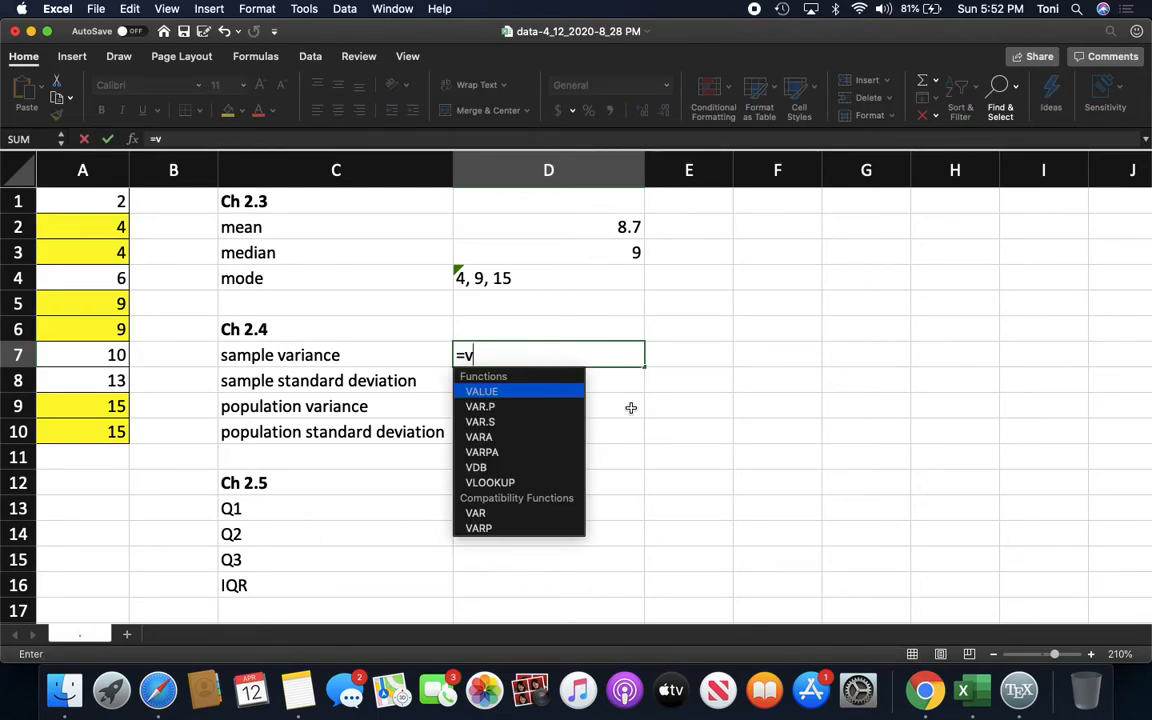
{"action": "type", "text": "ar"}
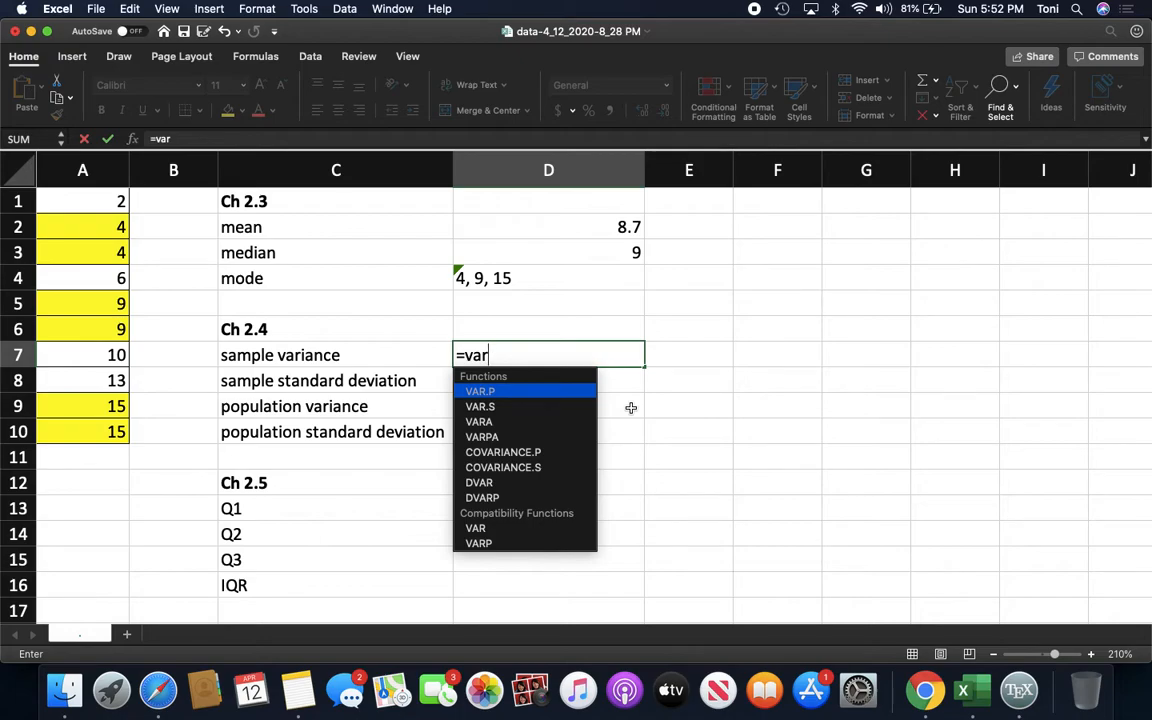
{"action": "type", "text": ".s"}
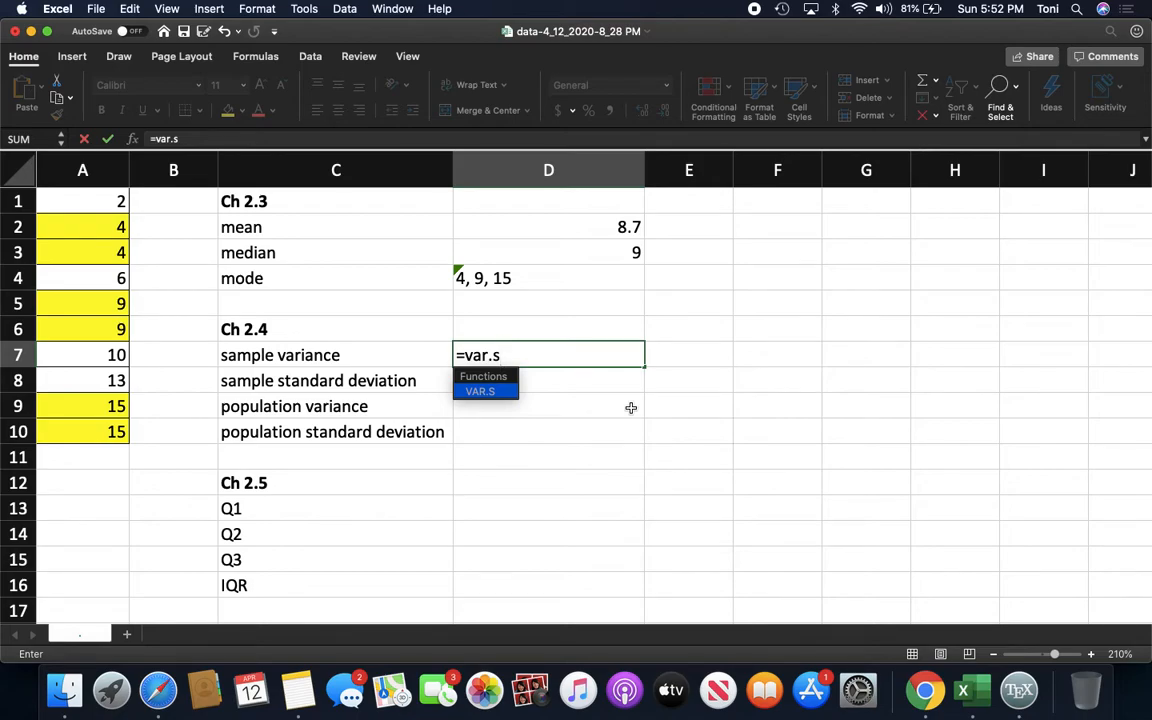
{"action": "type", "text": "("}
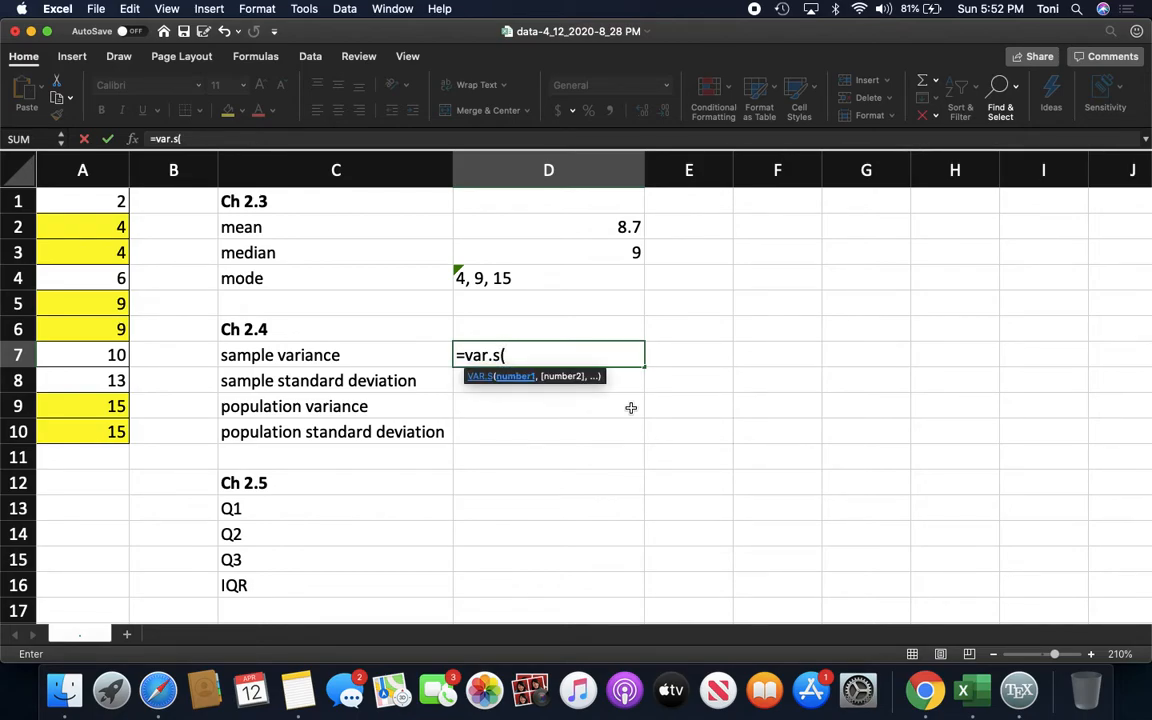
{"action": "left_click_drag", "start_coordinate": [83, 200], "coordinate": [91, 437]}
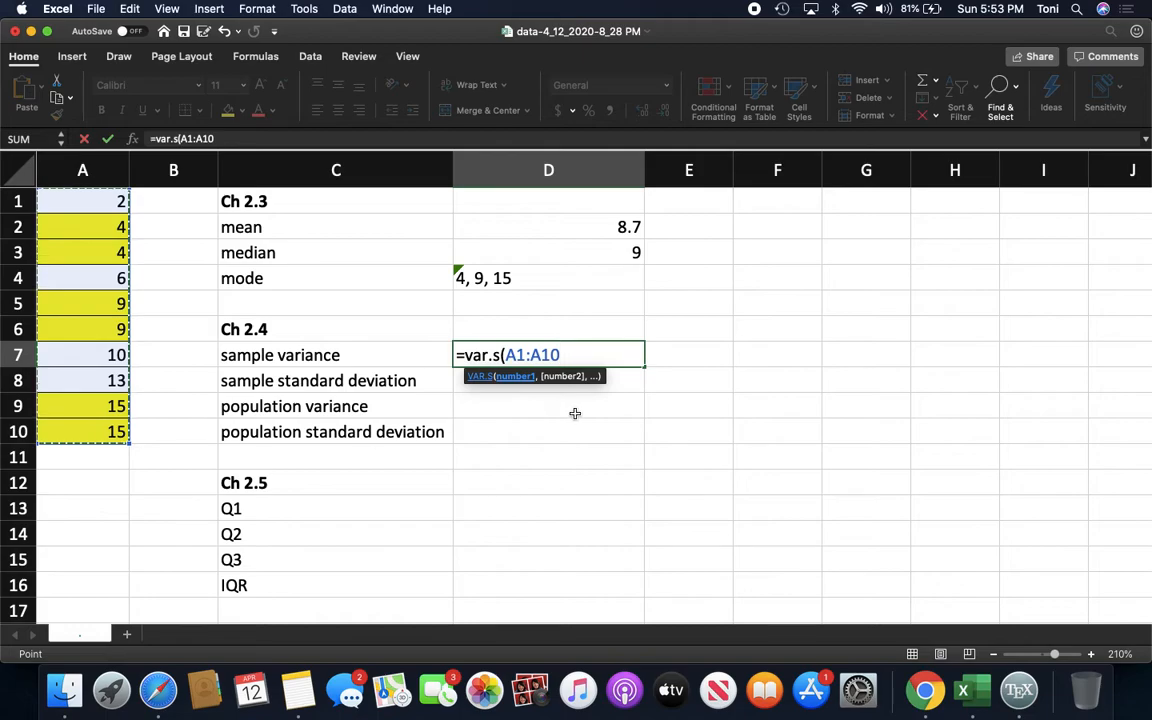
{"action": "type", "text": ")"}
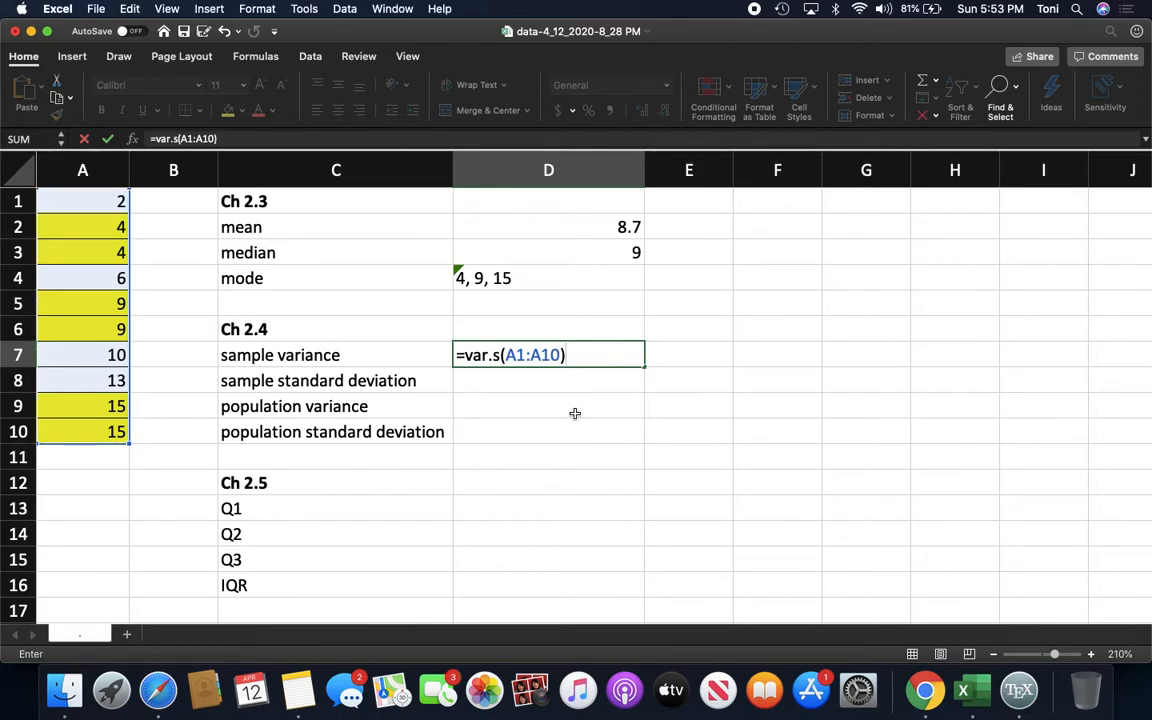
{"action": "key", "text": "Return"}
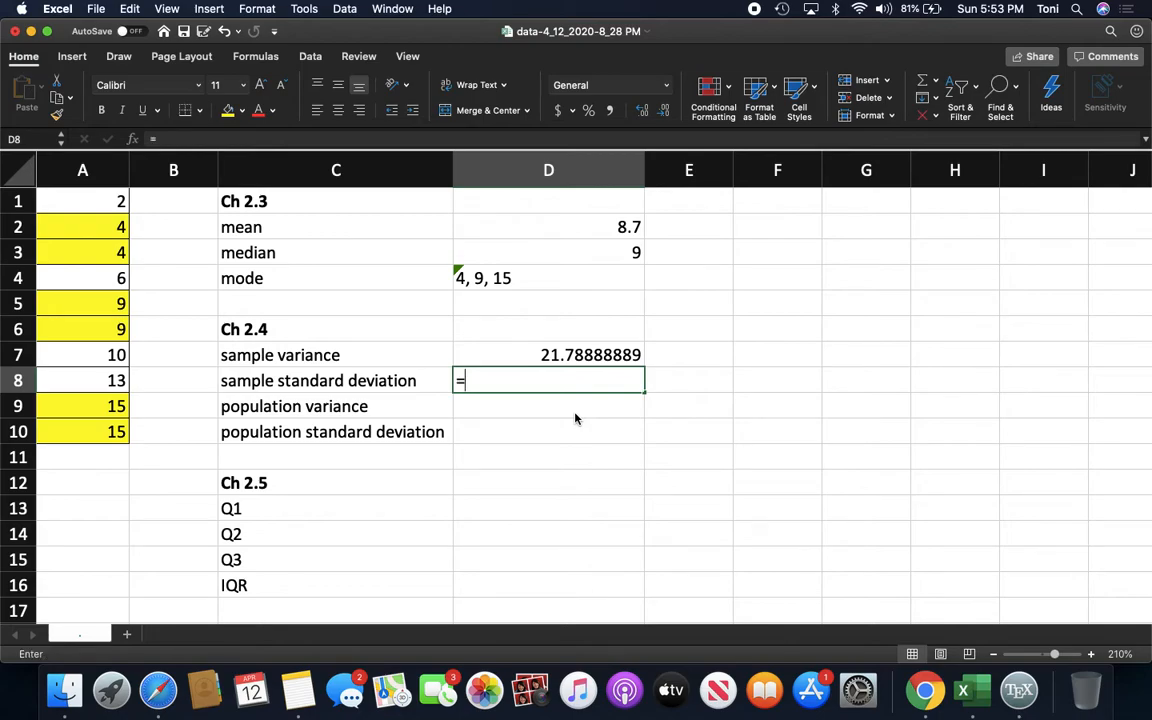
Calculate the sample standard deviation of A1:A10 in cell D8 with the STDEV.S function.
{"action": "type", "text": "=stde"}
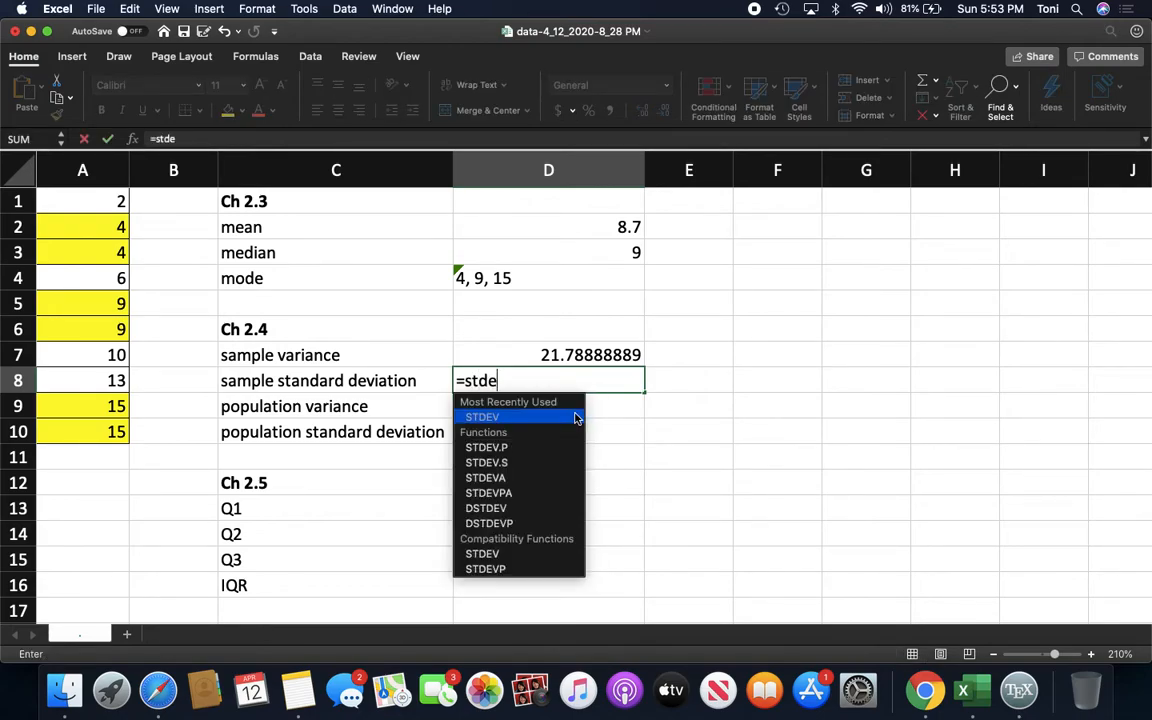
{"action": "type", "text": "v.s"}
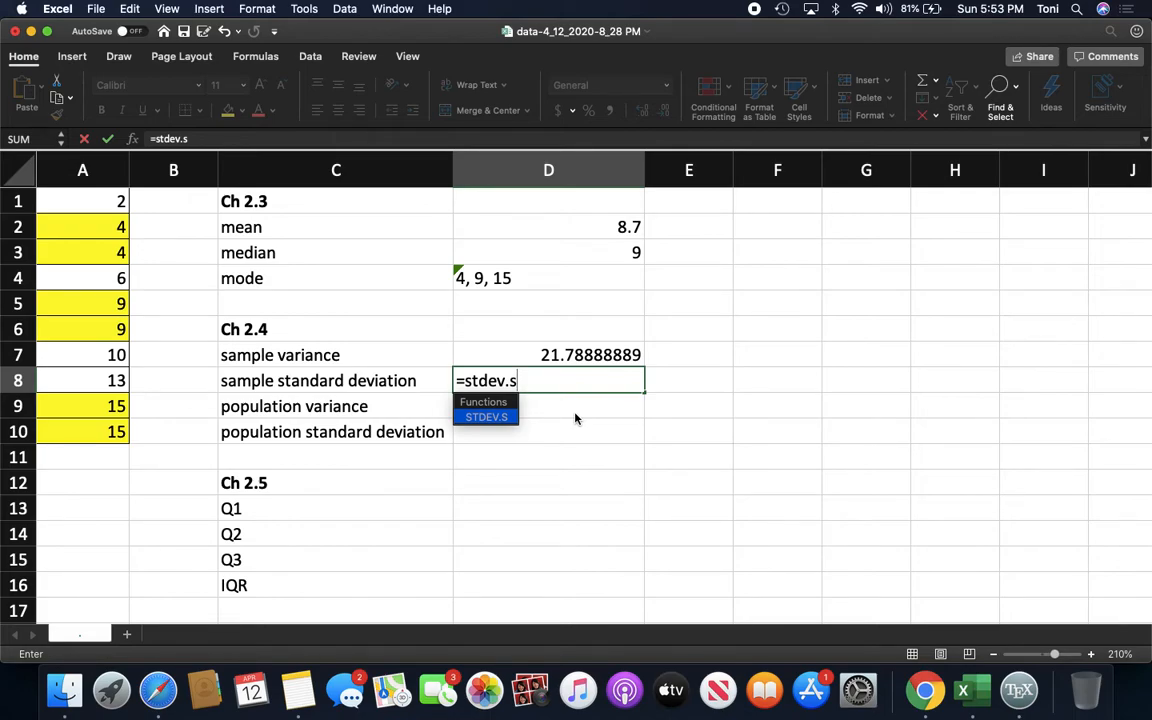
{"action": "type", "text": "("}
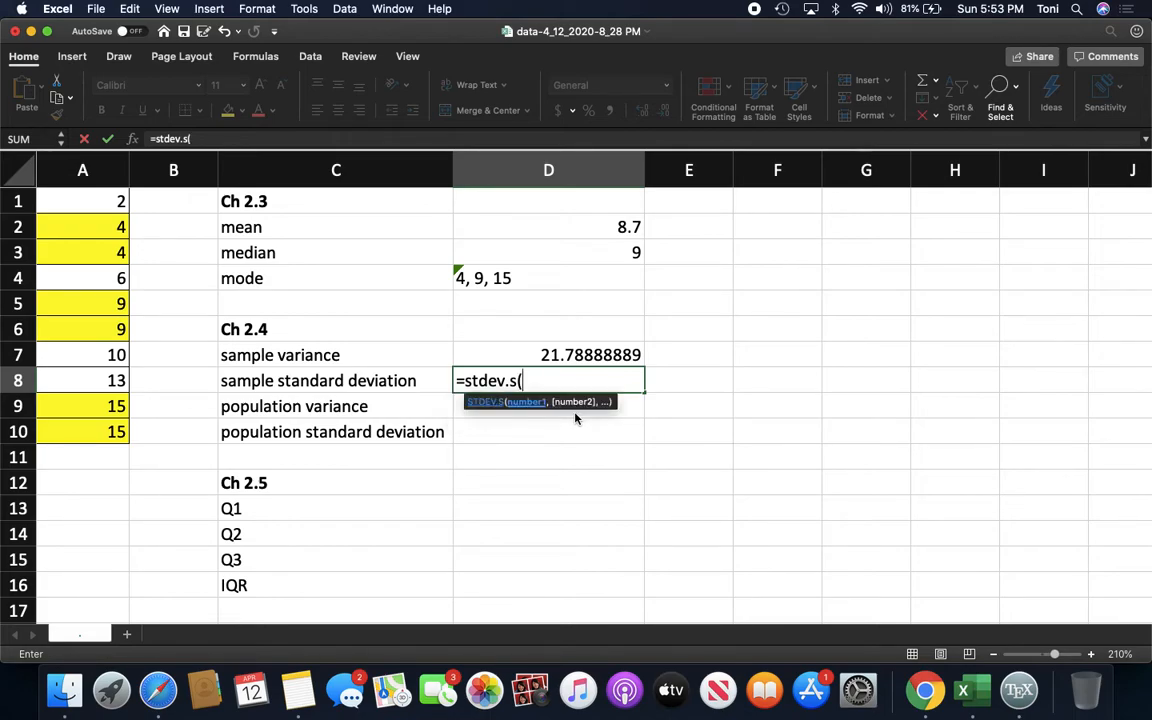
{"action": "left_click_drag", "start_coordinate": [88, 199], "coordinate": [135, 427]}
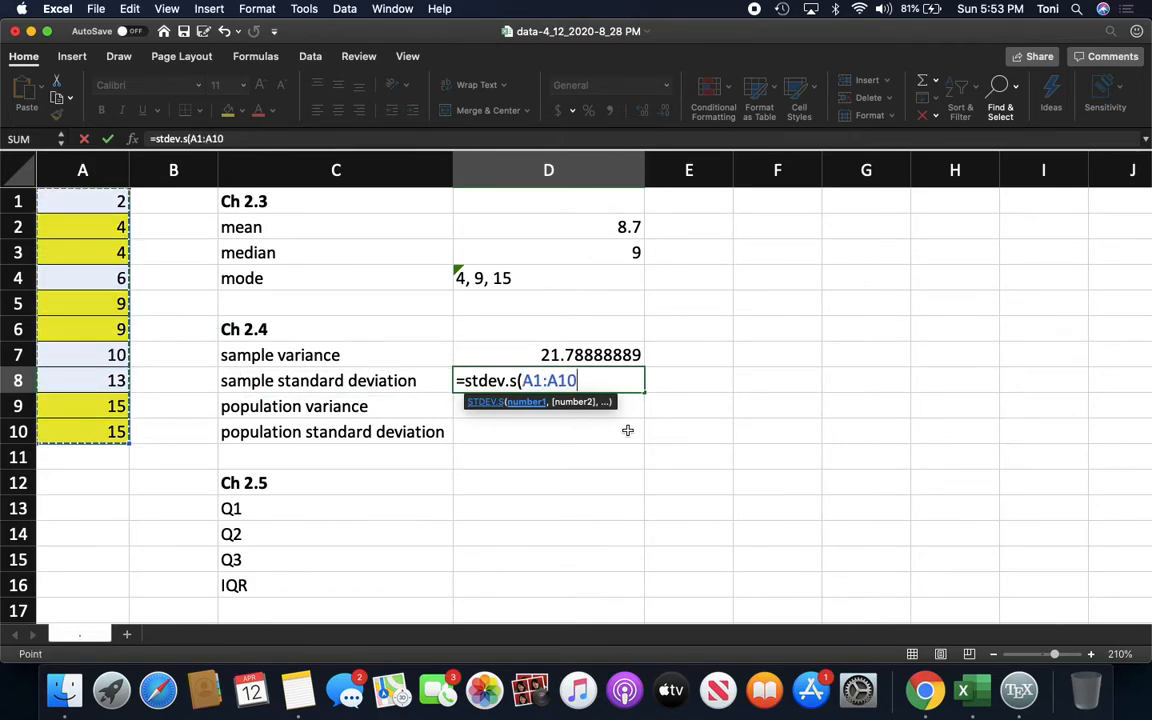
{"action": "type", "text": ")"}
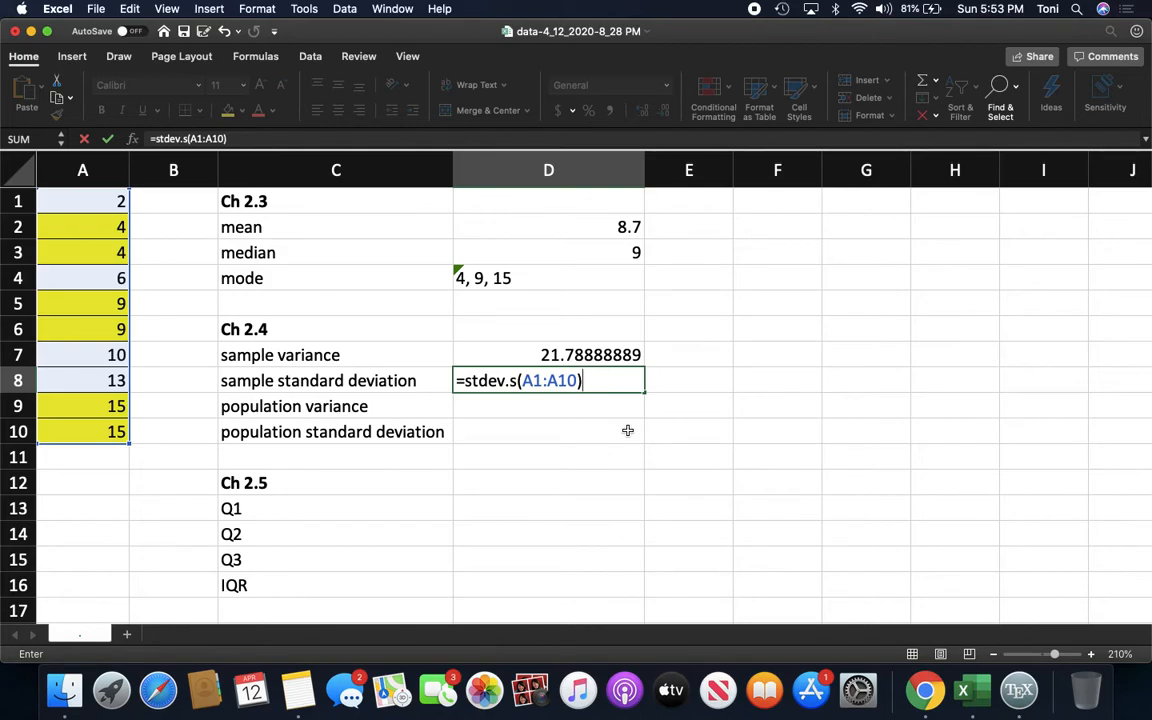
{"action": "key", "text": "Return"}
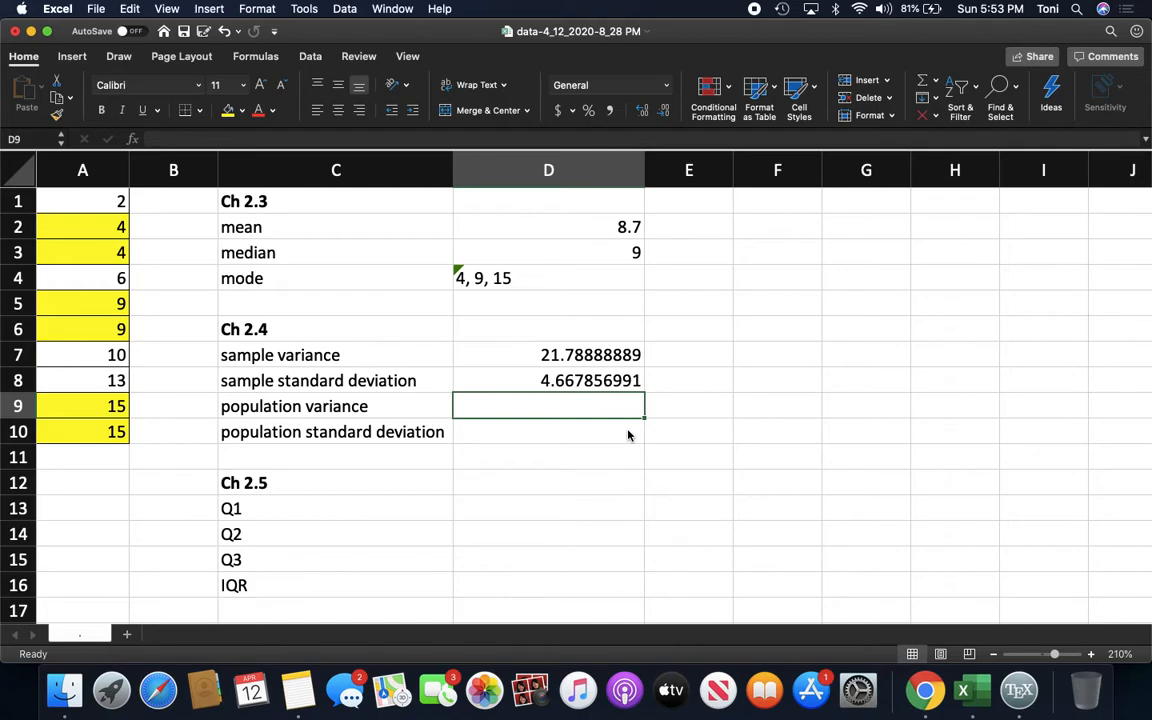
Calculate the population variance of A1:A10 in cell D9 with the VAR.P function.
{"action": "type", "text": "=var"}
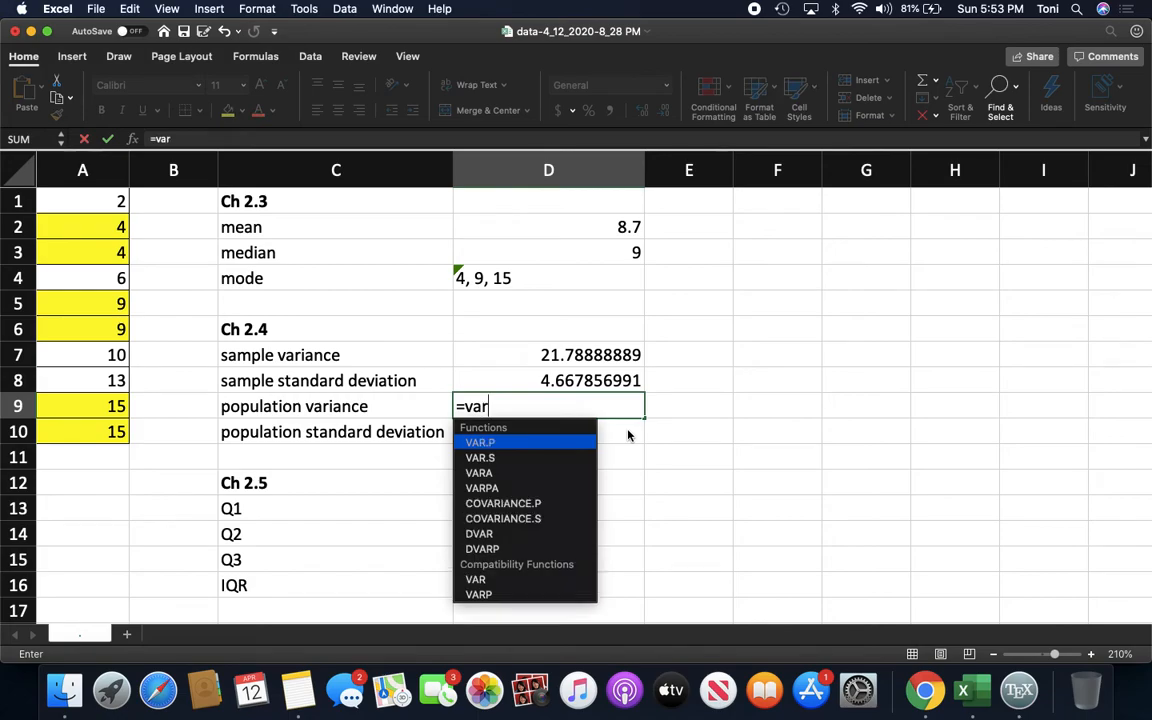
{"action": "type", "text": ".p("}
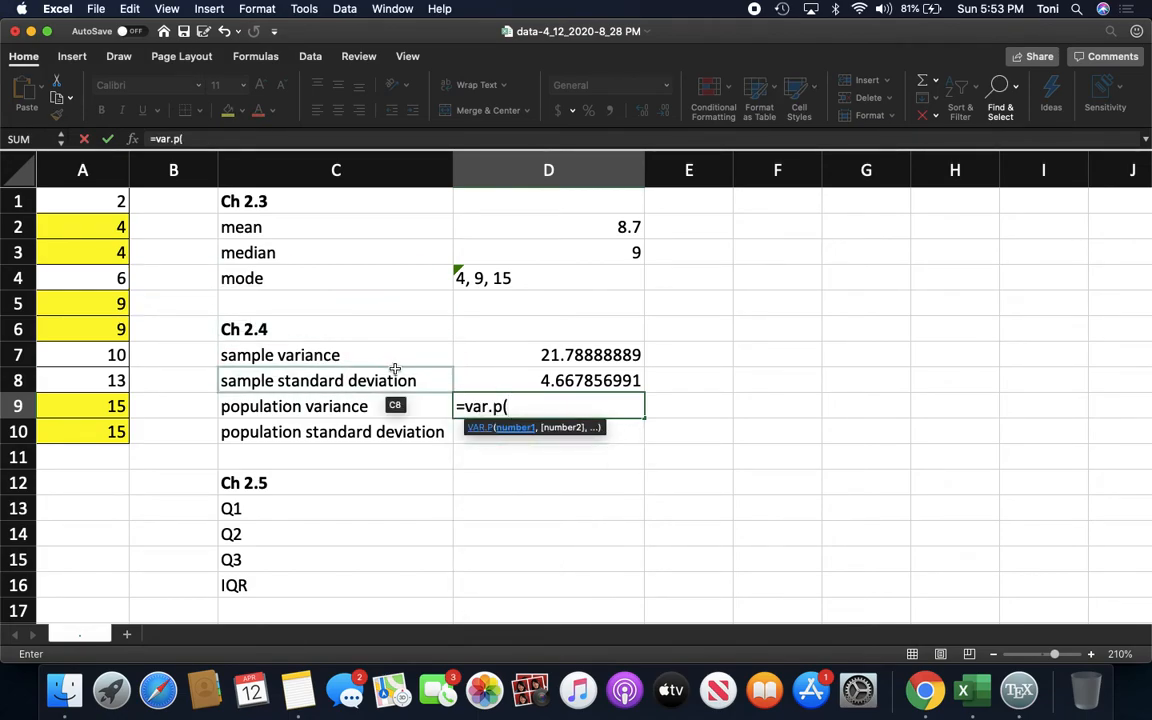
{"action": "left_click", "coordinate": [95, 201]}
{"action": "left_click_drag", "start_coordinate": [93, 252], "coordinate": [90, 432]}
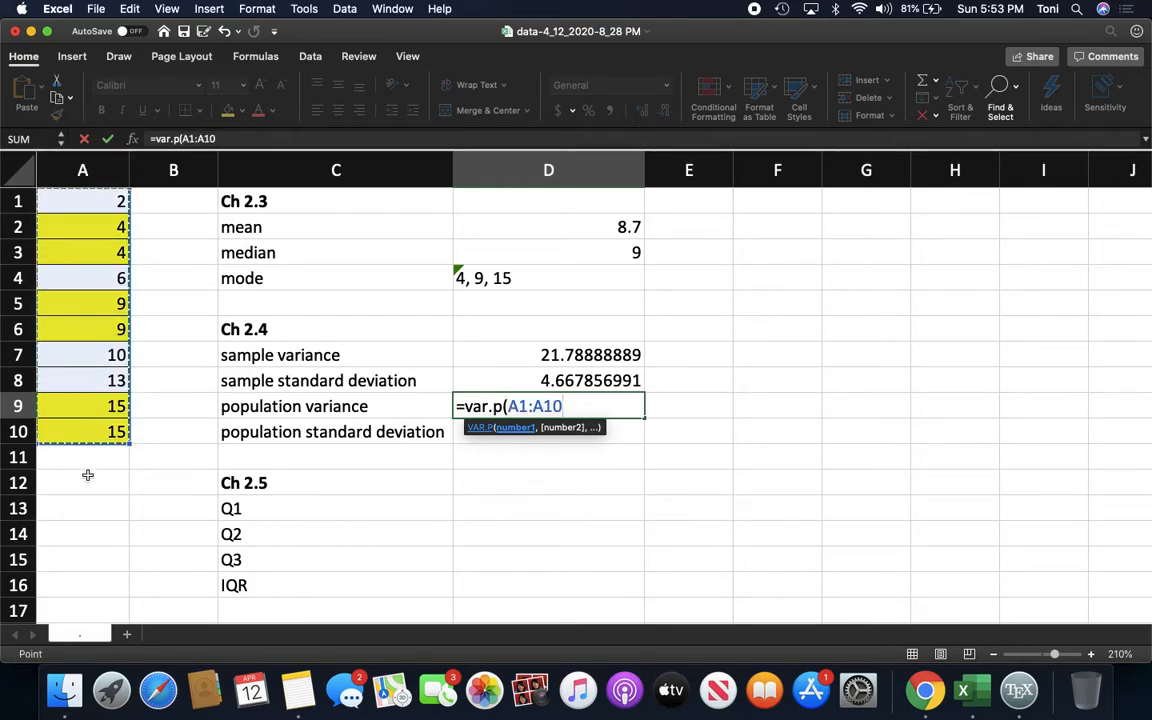
{"action": "type", "text": ")"}
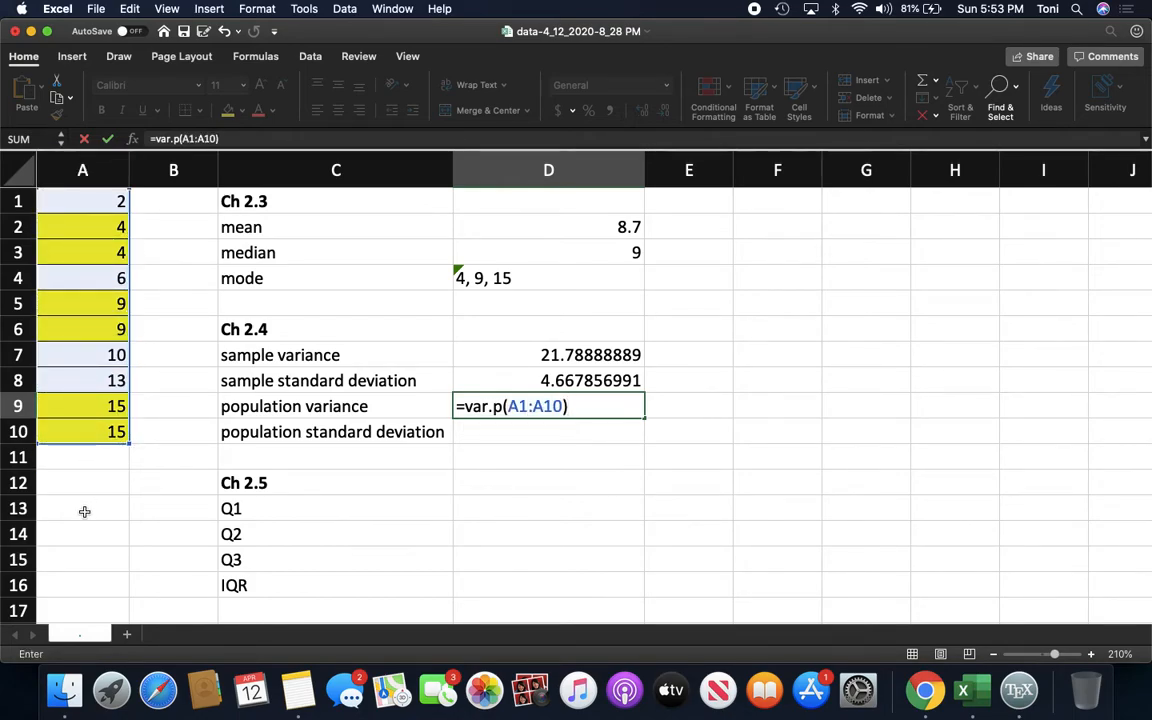
{"action": "key", "text": "Return"}
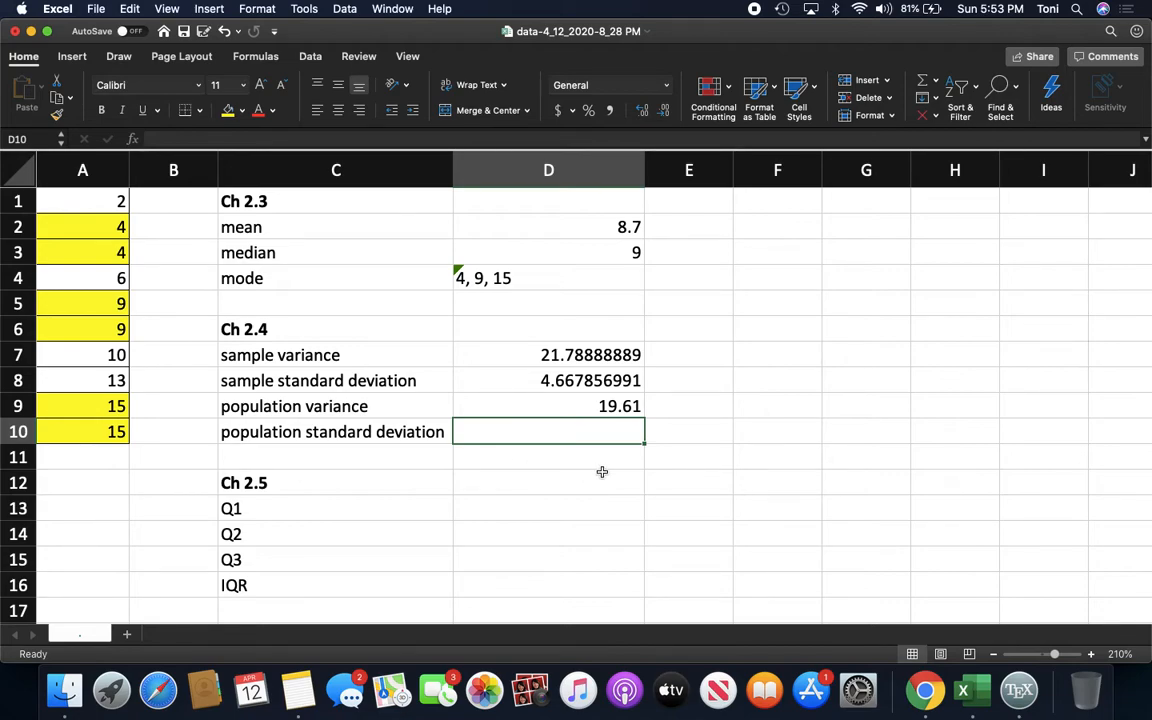
Calculate the population standard deviation of A1:A10 in cell D10 with the STDEV.P function.
{"action": "type", "text": "=st"}
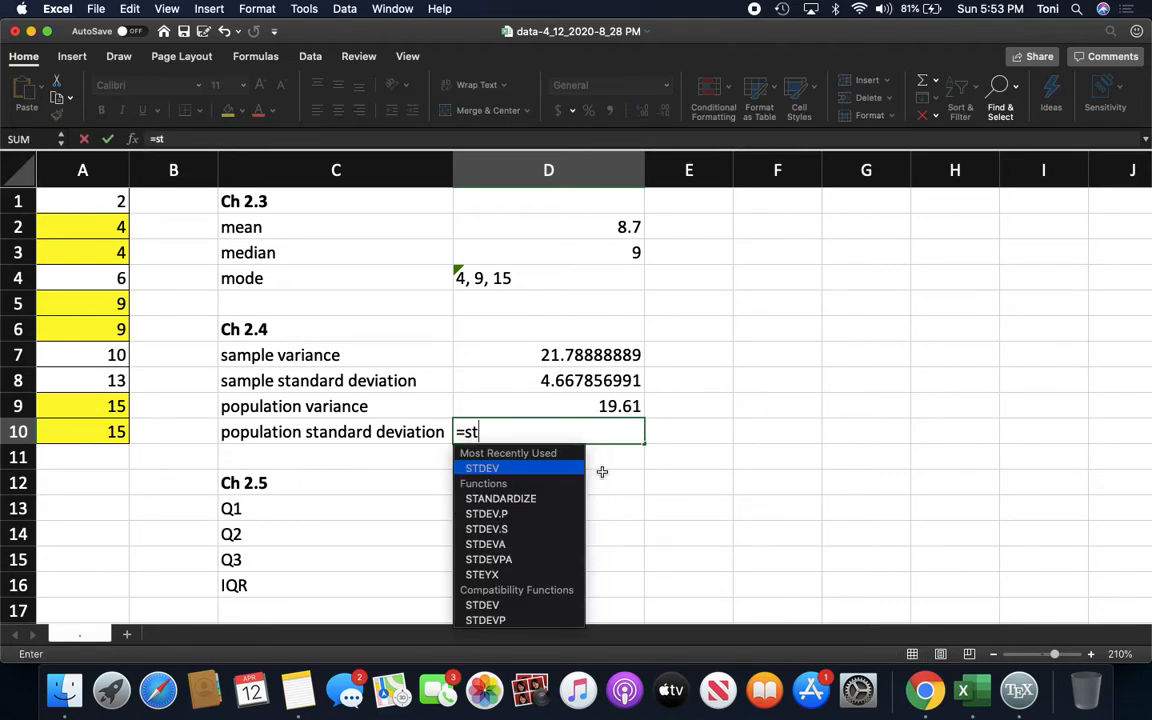
{"action": "type", "text": "dev.p"}
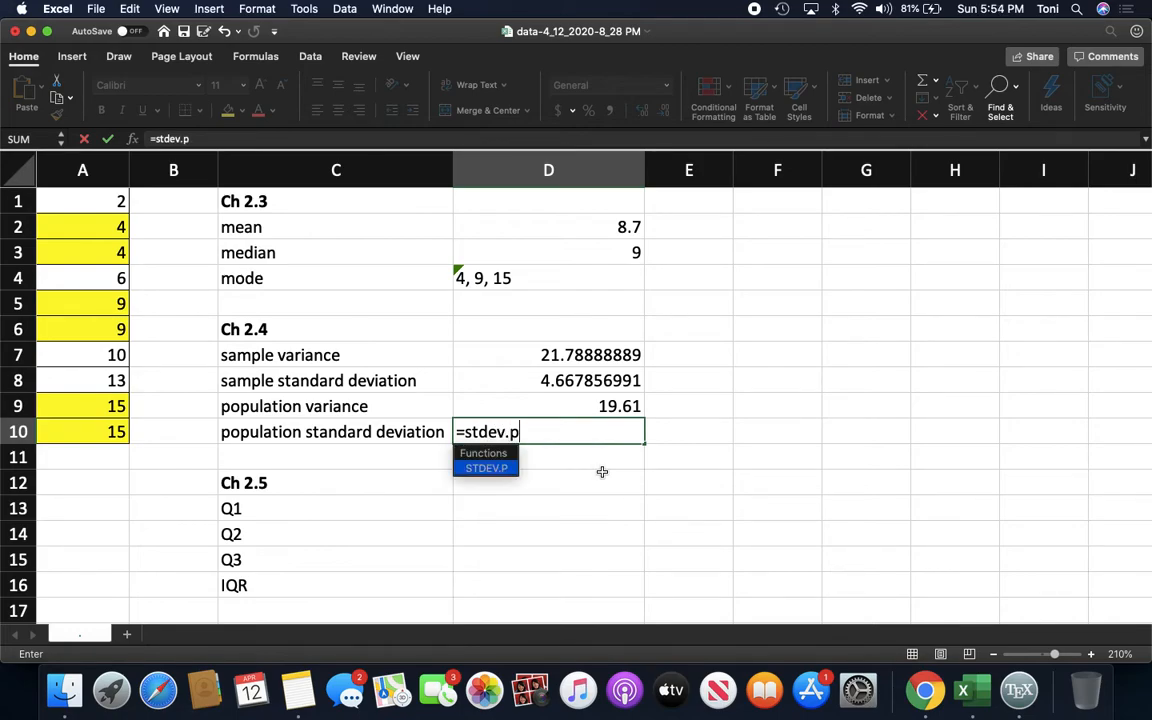
{"action": "type", "text": "("}
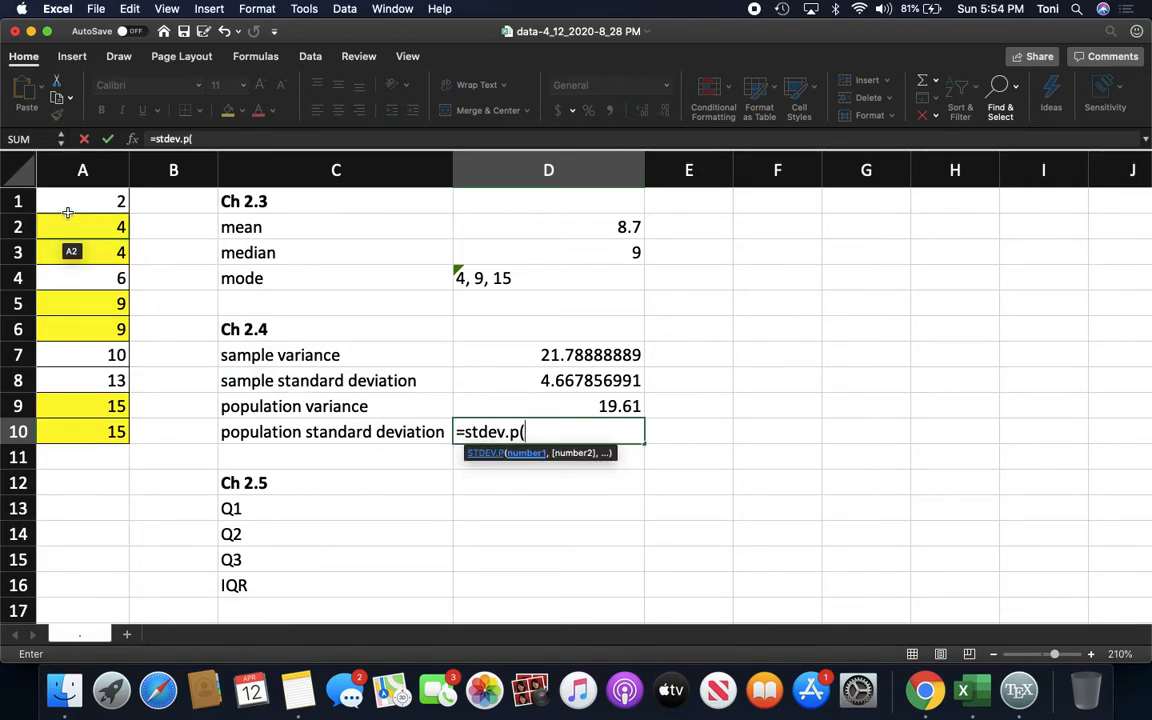
{"action": "left_click_drag", "start_coordinate": [68, 212], "coordinate": [92, 434]}
{"action": "type", "text": ")"}
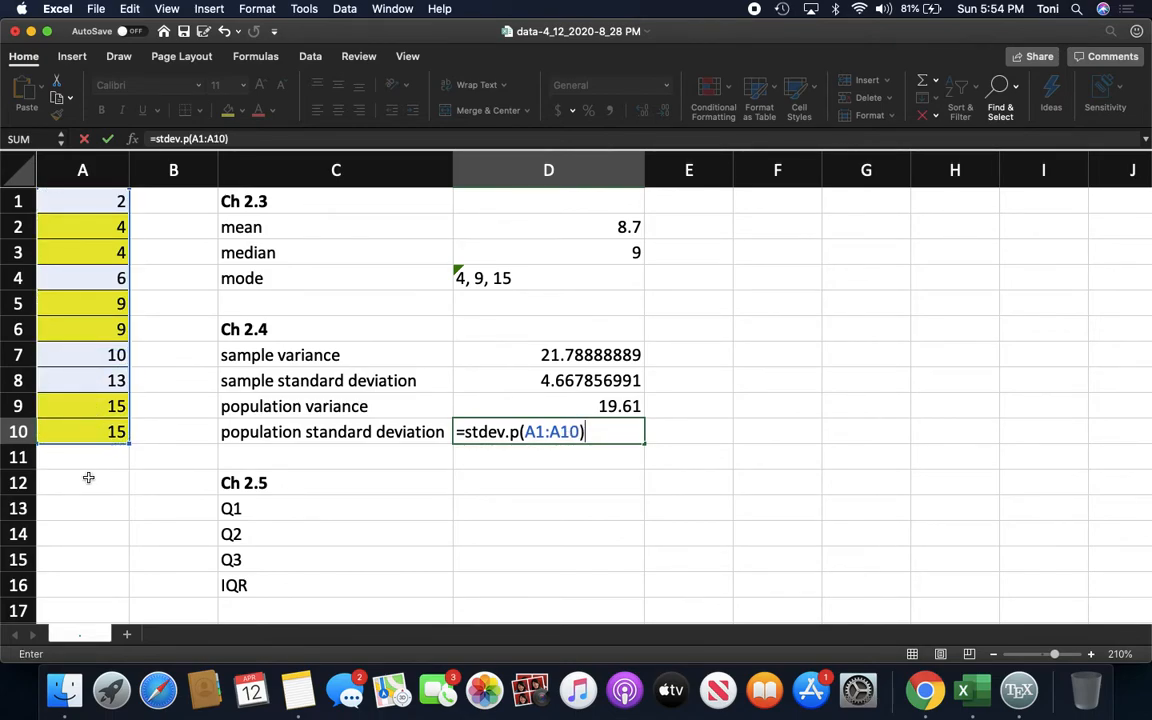
{"action": "key", "text": "Return"}
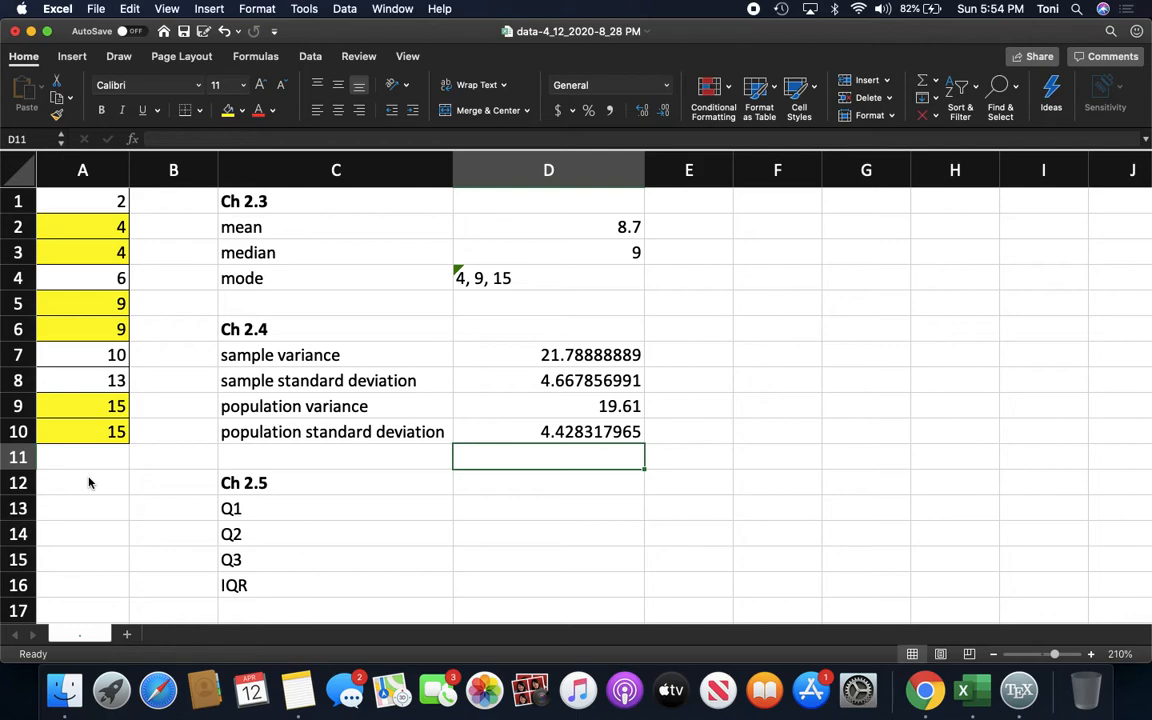
Calculate the first quartile of A1:A10 in cell D13 beside Q1 with QUARTILE.INC, using 1 as the quart argument.
{"action": "key", "text": "Down"}
{"action": "key", "text": "Down"}
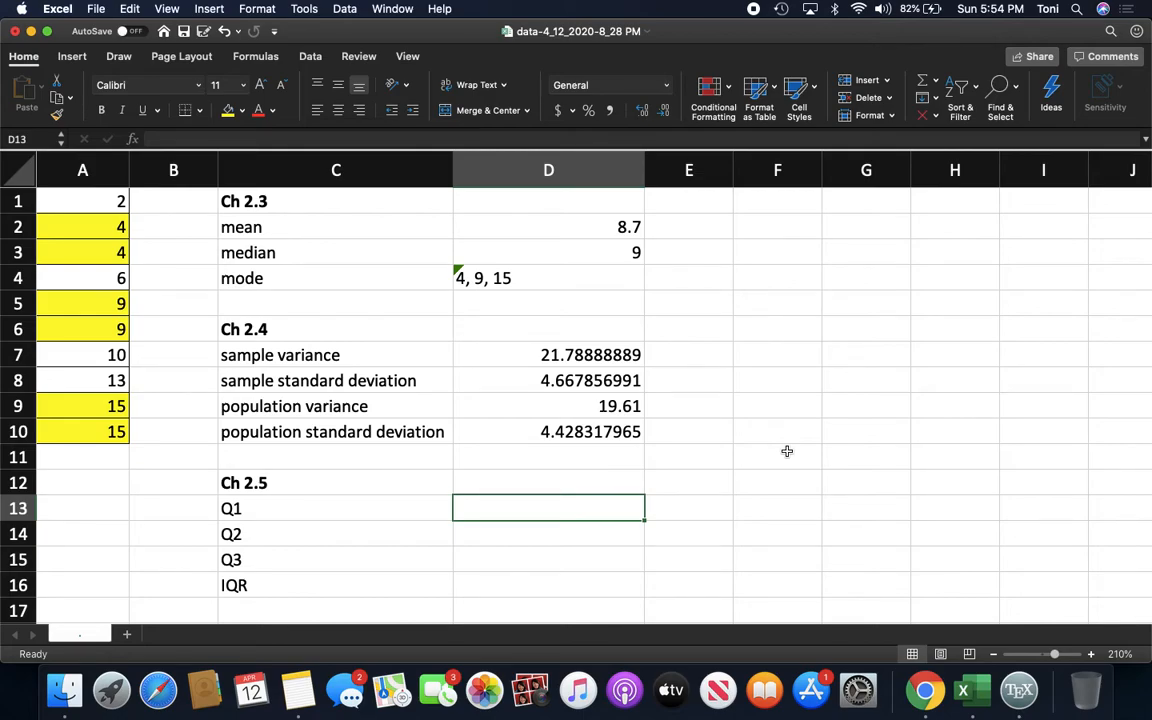
{"action": "type", "text": "=q"}
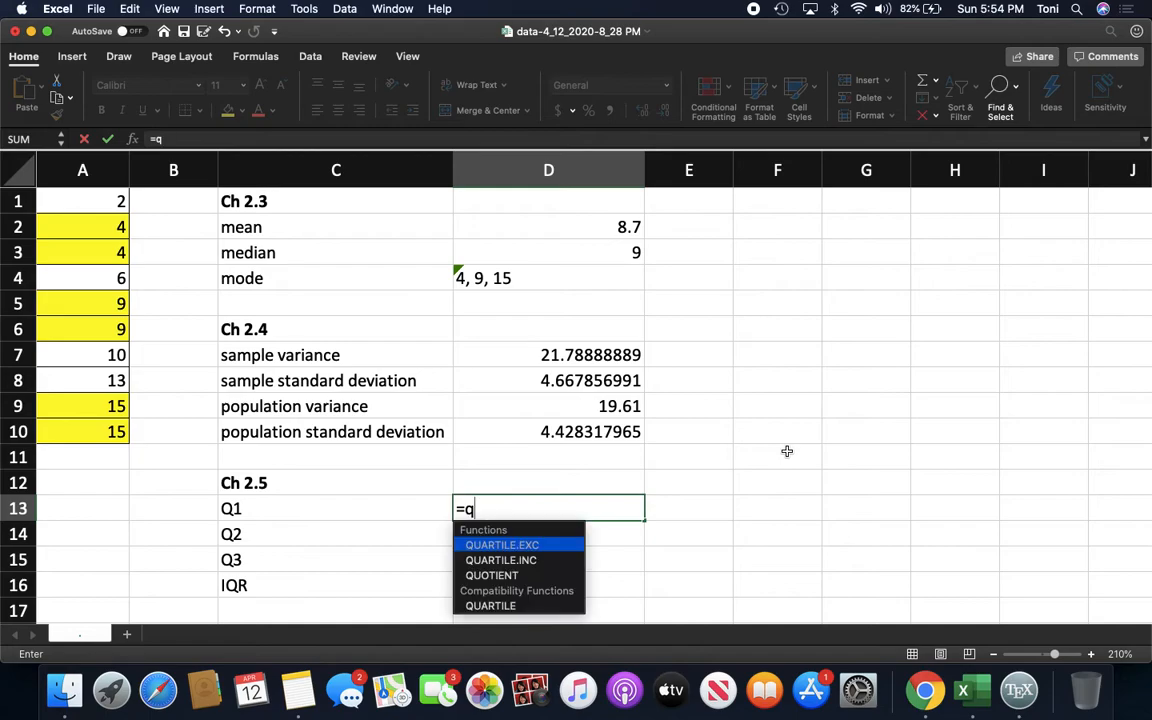
{"action": "type", "text": "uartile."}
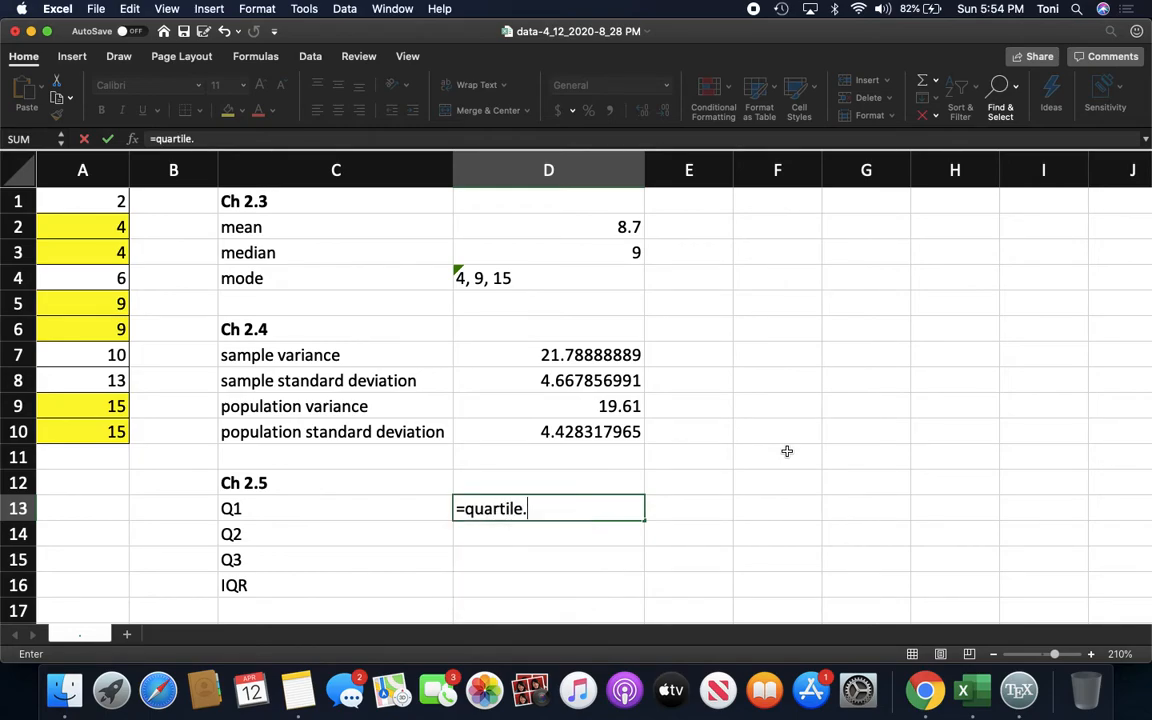
{"action": "type", "text": "inc"}
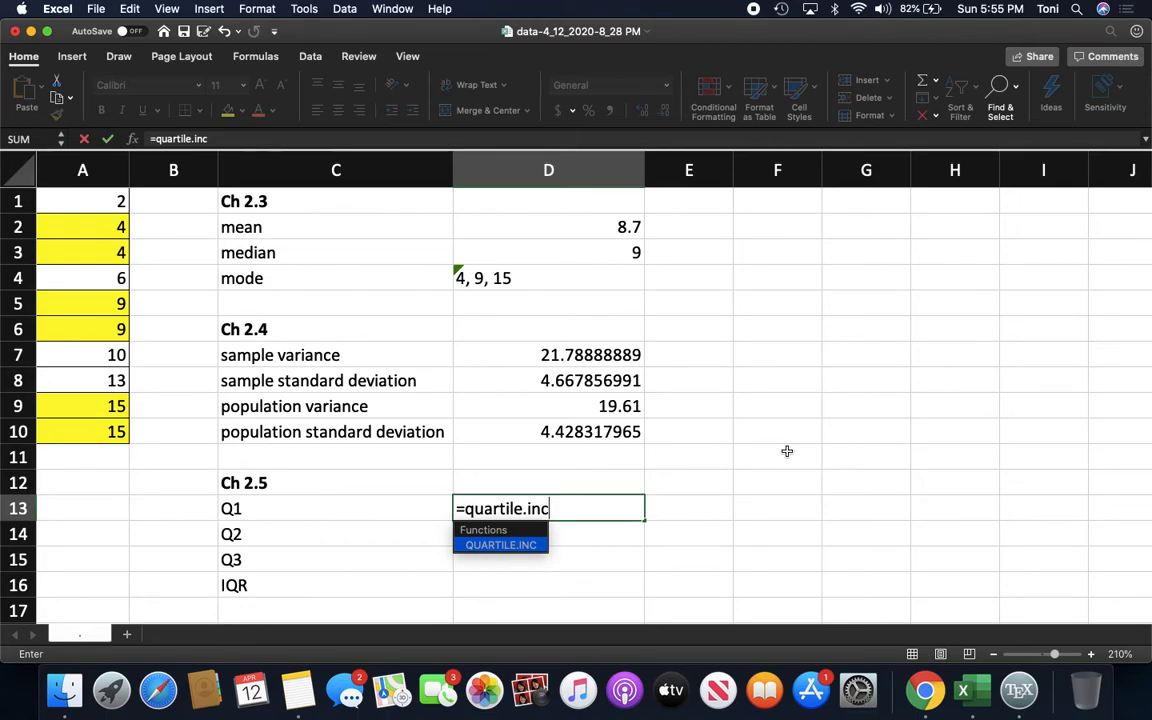
{"action": "type", "text": "("}
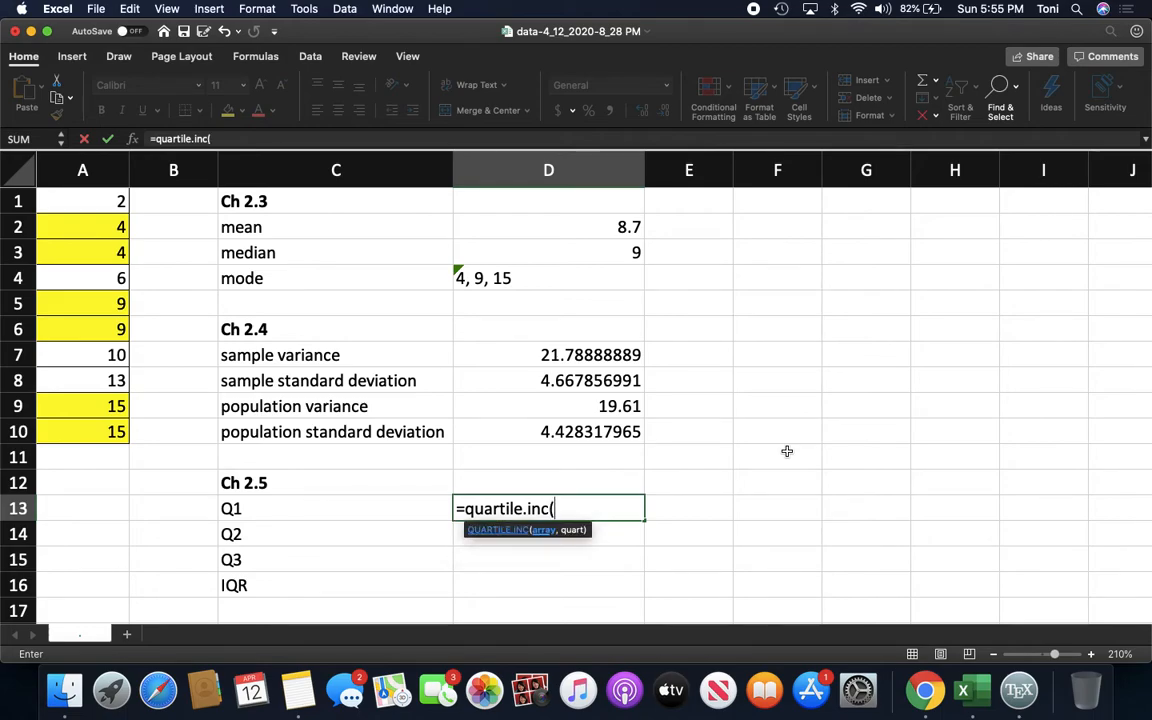
{"action": "left_click_drag", "start_coordinate": [98, 200], "coordinate": [104, 432]}
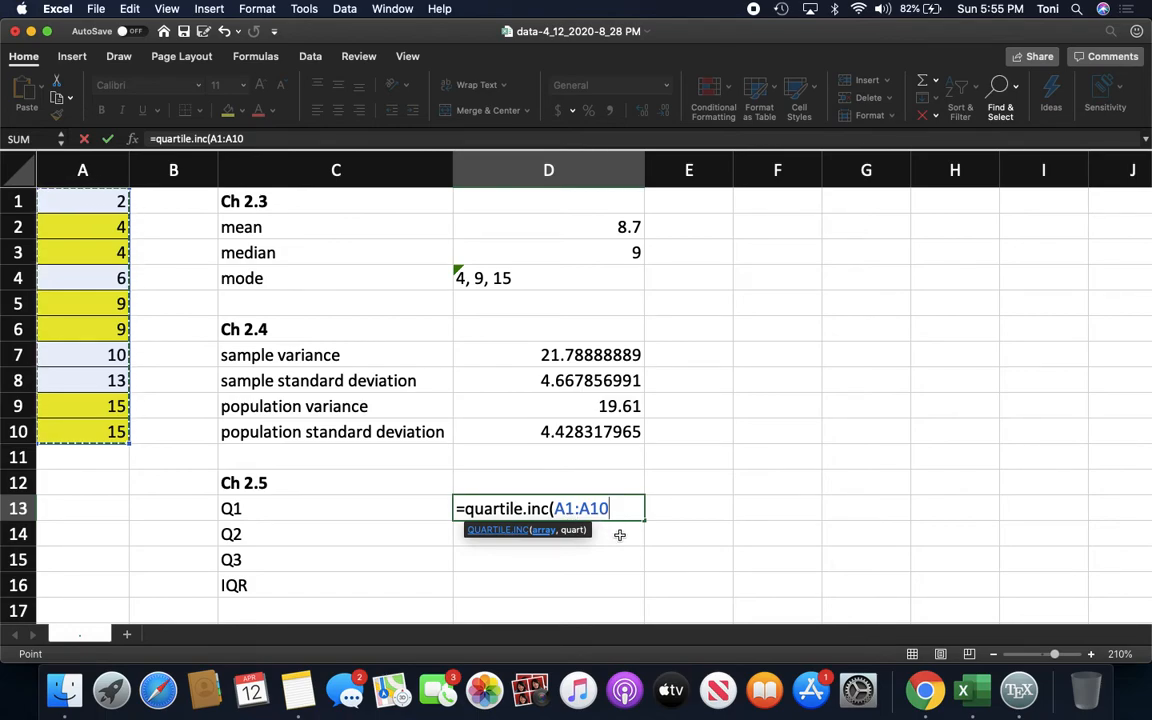
{"action": "type", "text": ","}
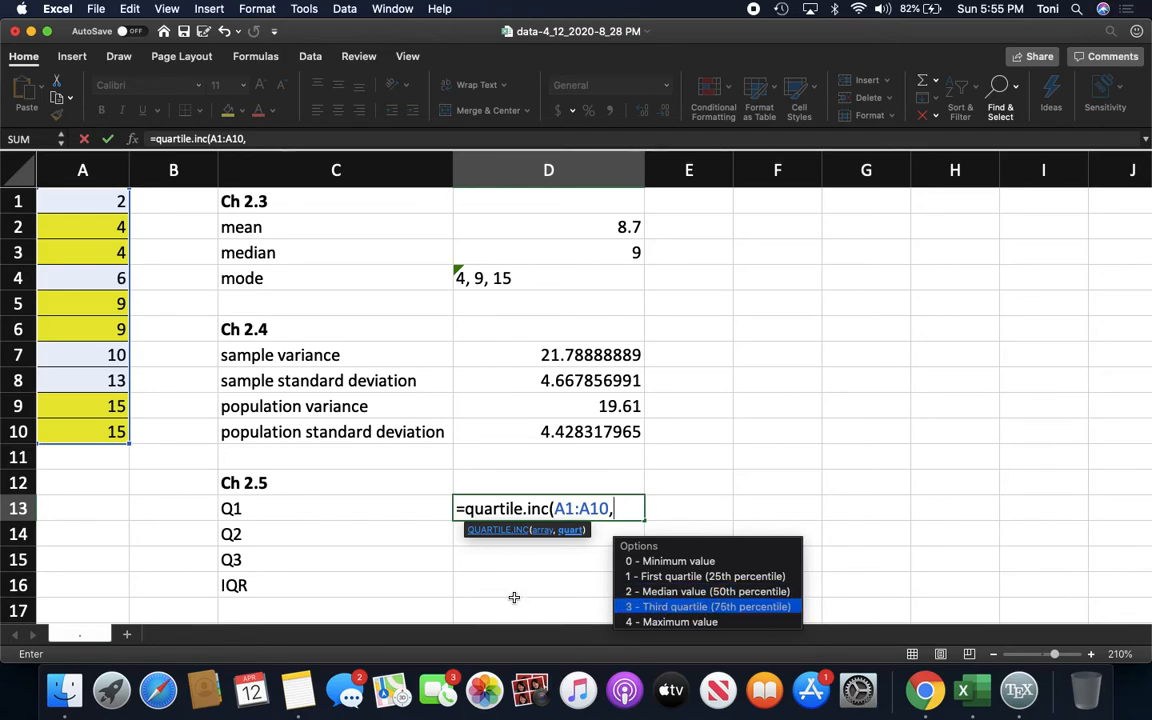
{"action": "type", "text": "1"}
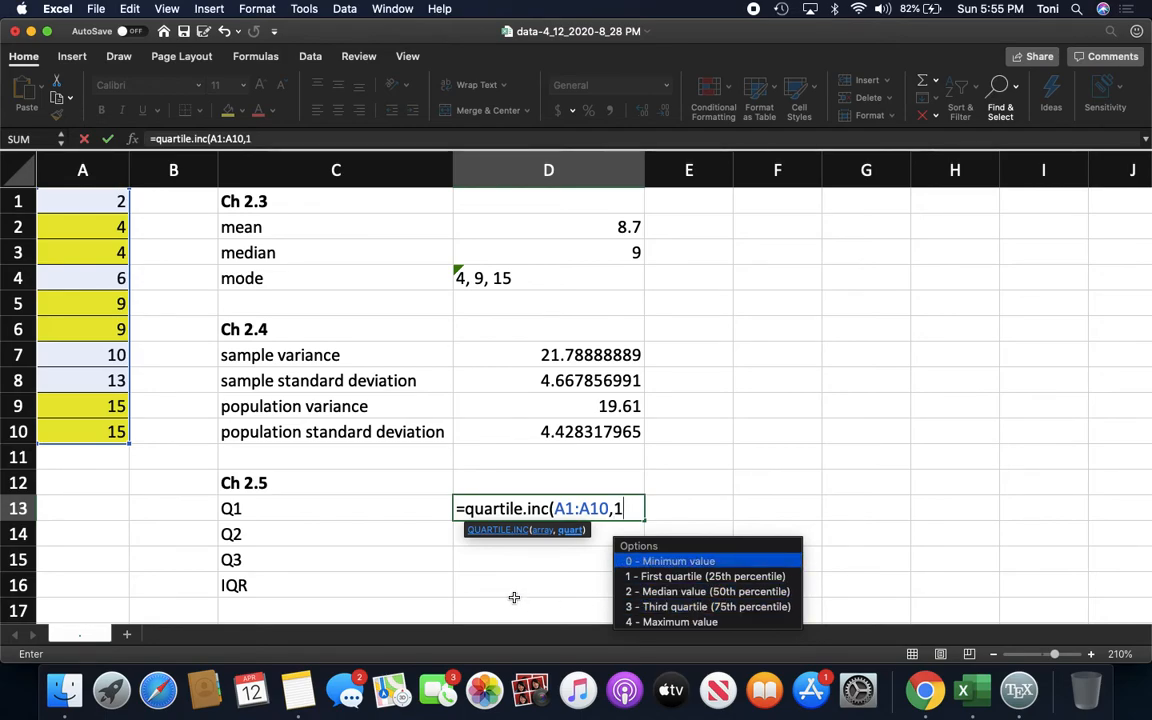
{"action": "type", "text": ")"}
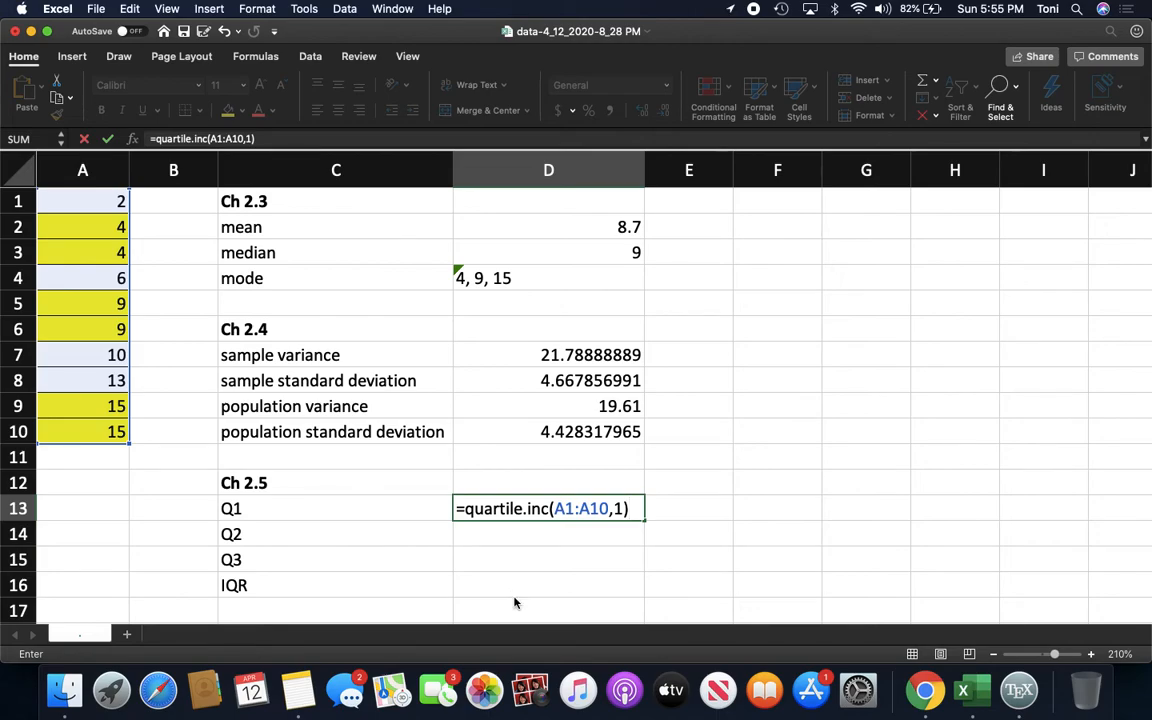
{"action": "key", "text": "Return"}
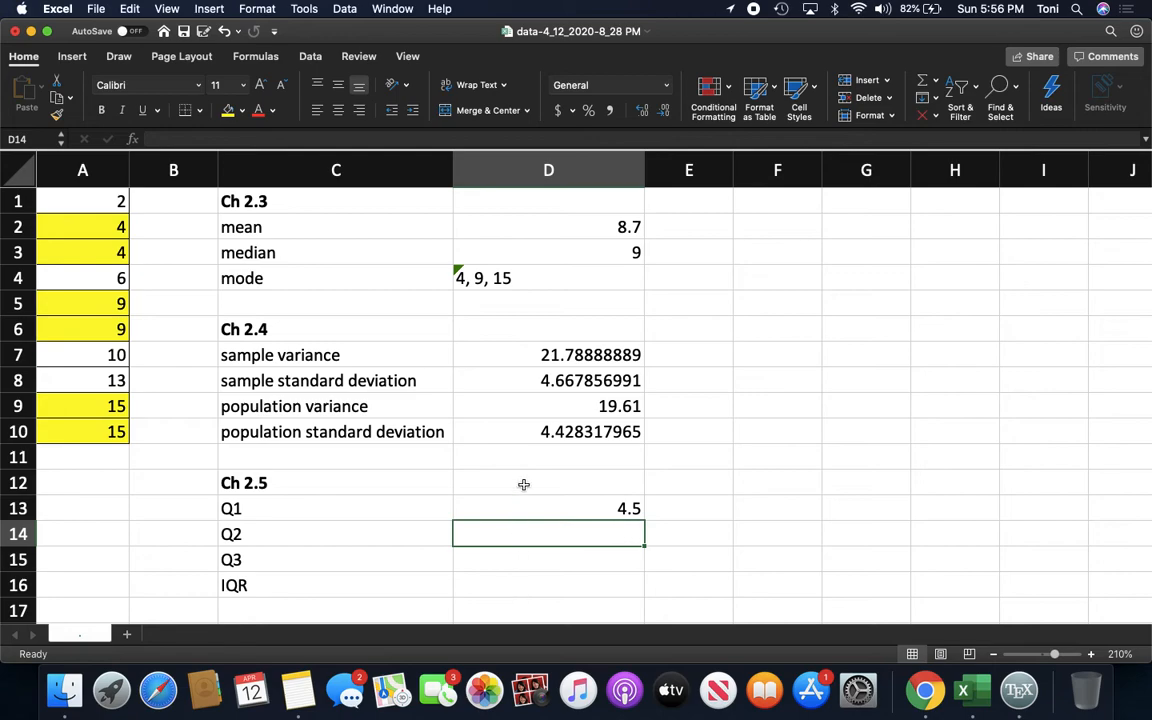
{"action": "left_click", "coordinate": [287, 253]}
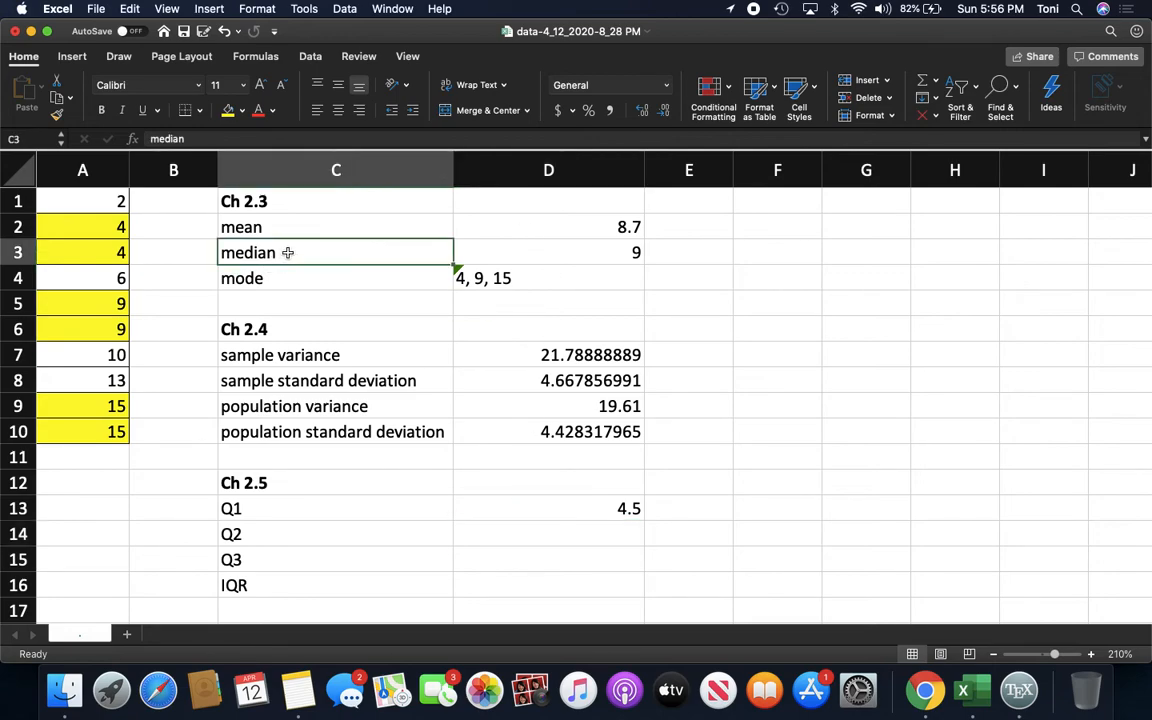
Calculate the second quartile of A1:A10 in cell D14 with QUARTILE.INC, using 2 as the quart argument, and compare it with the median.
{"action": "left_click", "coordinate": [591, 255]}
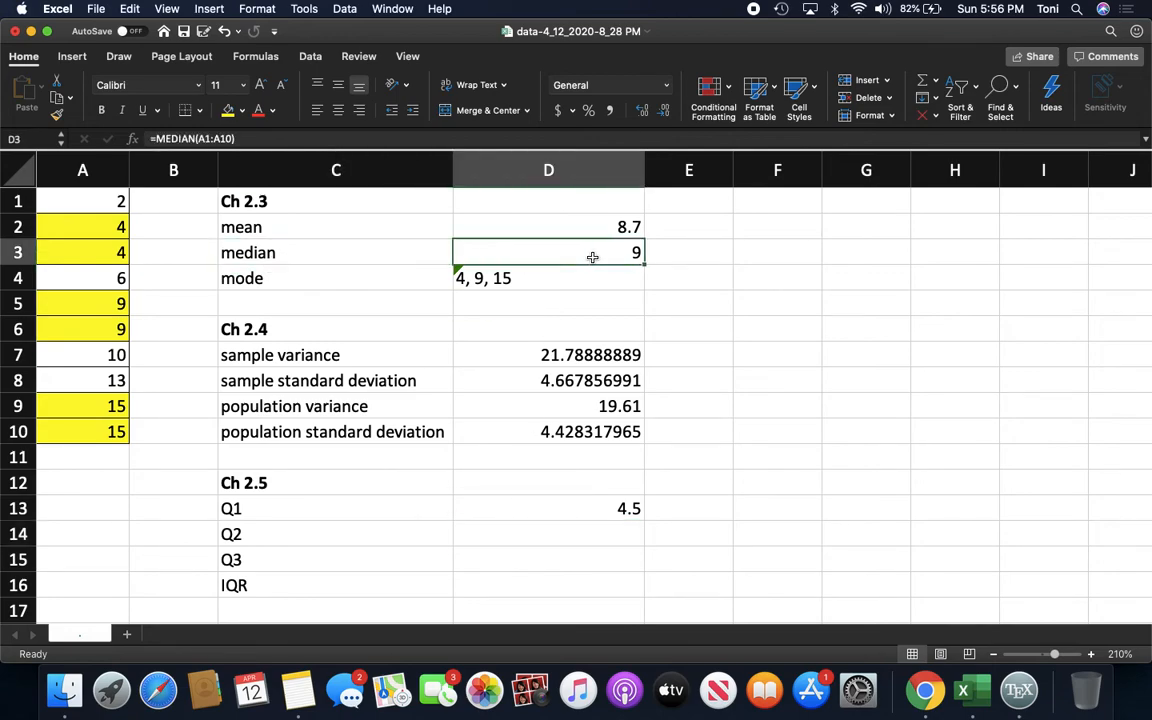
{"action": "left_click", "coordinate": [527, 543]}
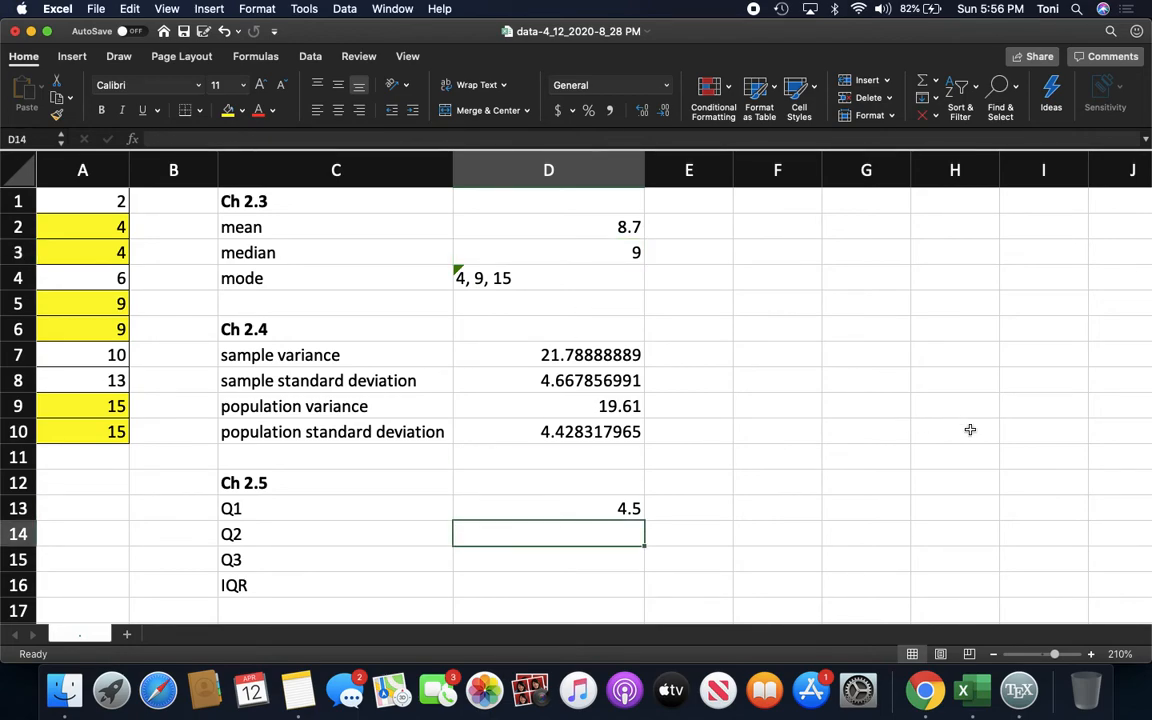
{"action": "type", "text": "="}
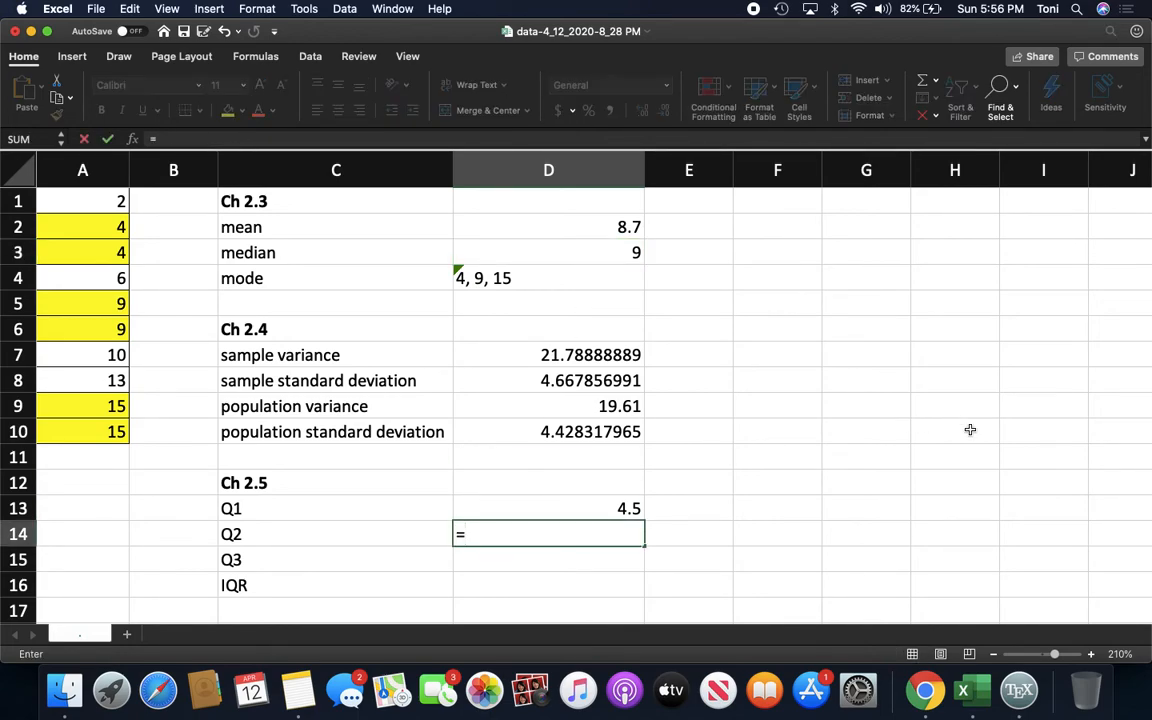
{"action": "type", "text": "quarti"}
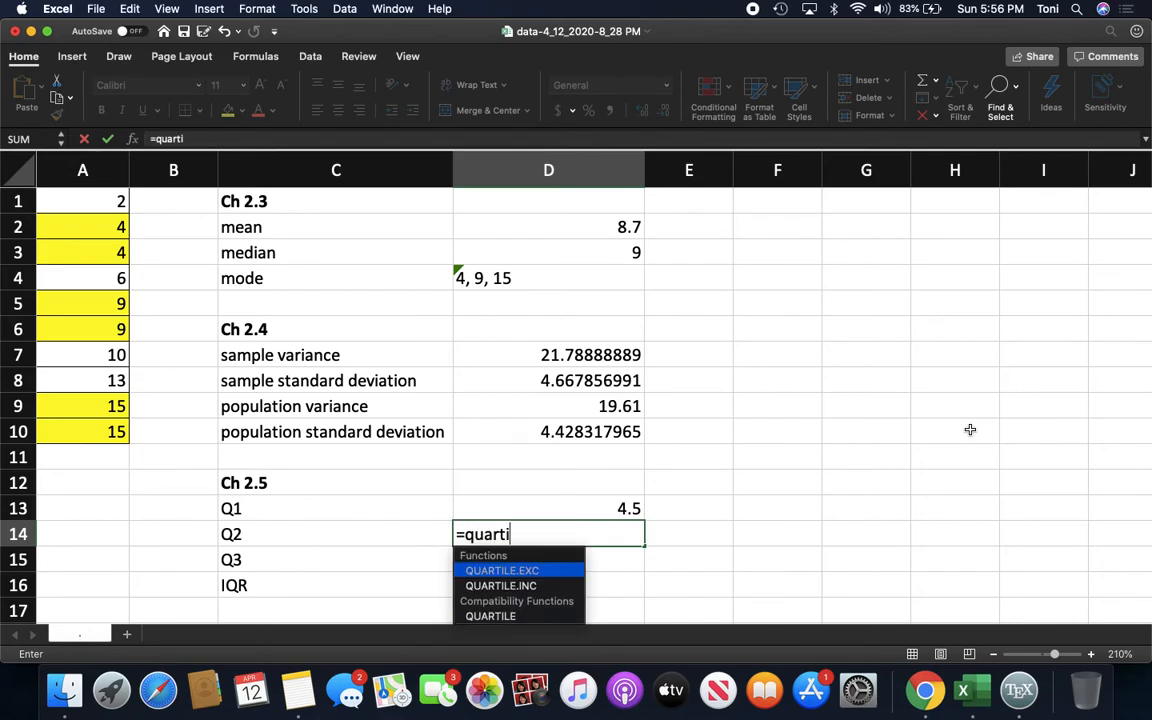
{"action": "type", "text": "le.inc("}
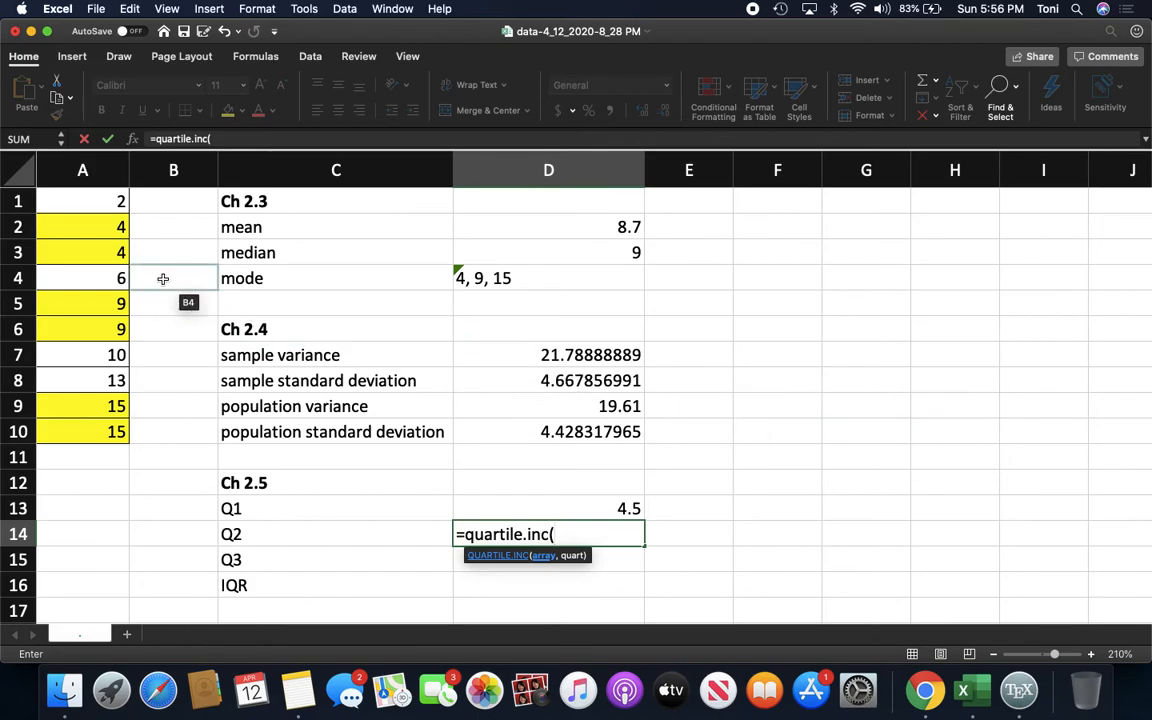
{"action": "left_click_drag", "start_coordinate": [88, 199], "coordinate": [118, 433]}
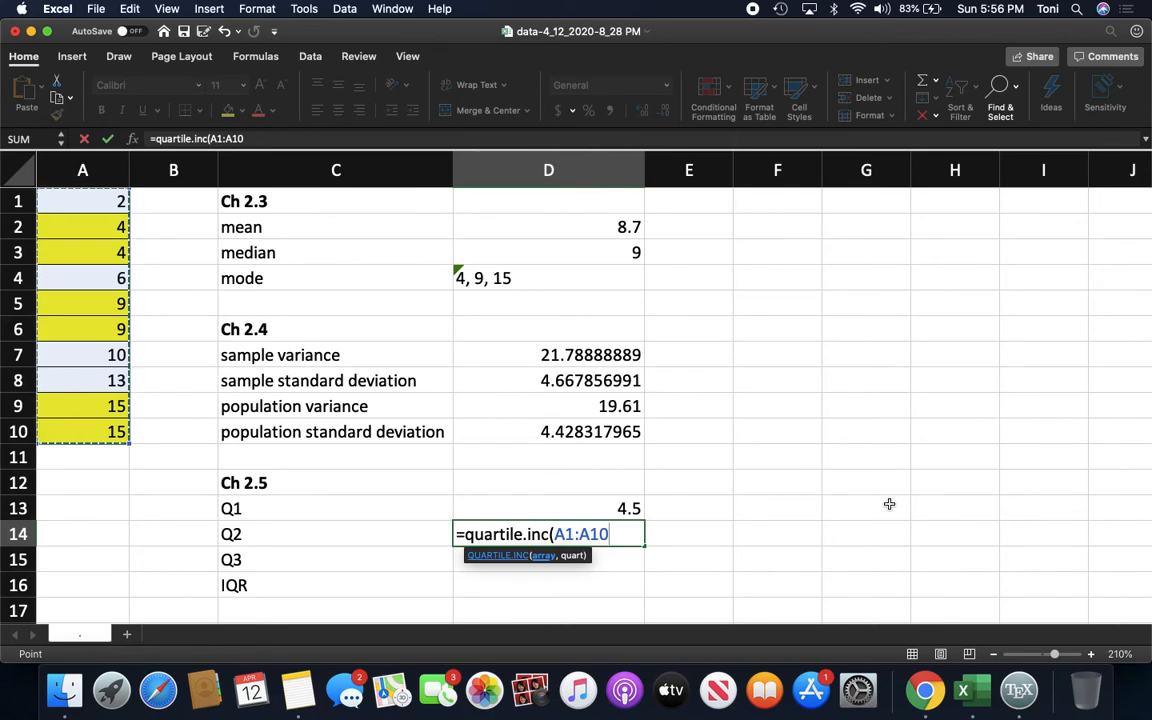
{"action": "type", "text": ",2"}
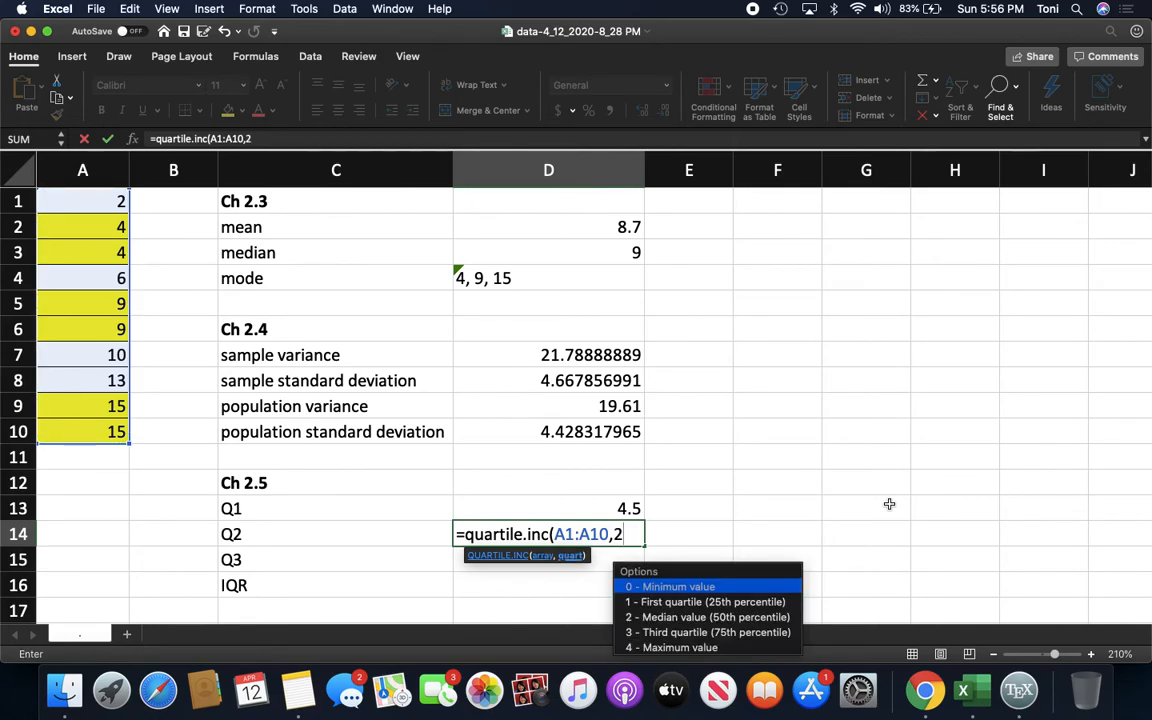
{"action": "type", "text": ")"}
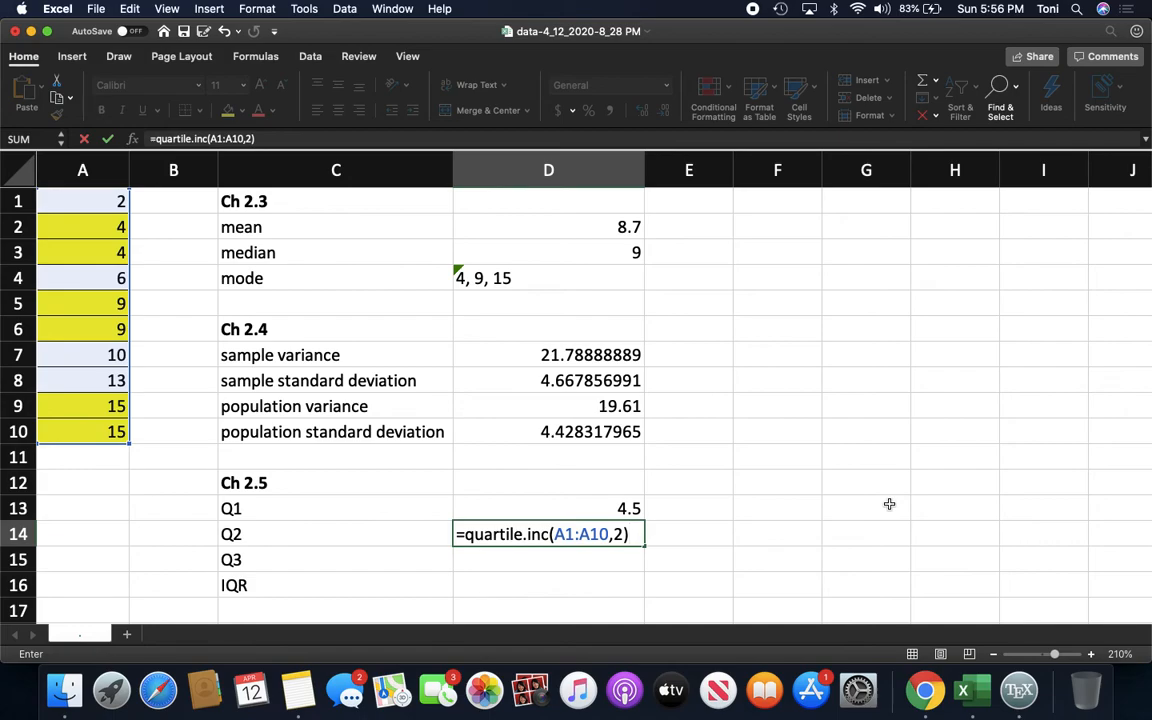
{"action": "key", "text": "Return"}
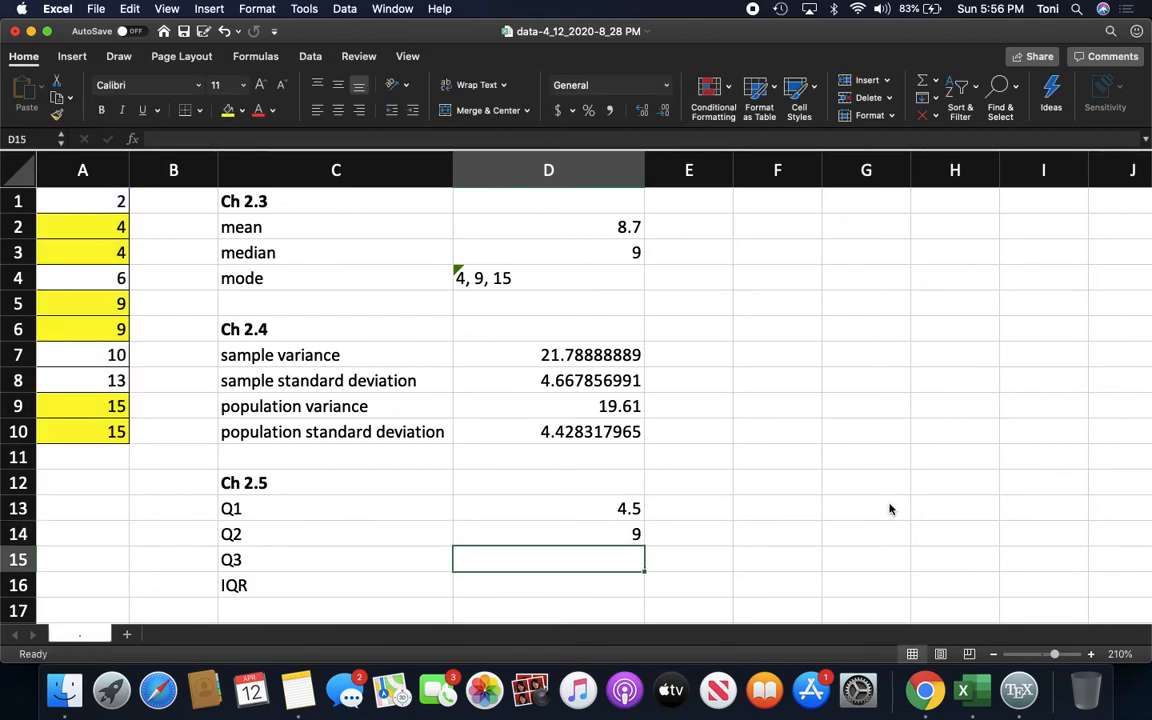
{"action": "left_click", "coordinate": [378, 254]}
{"action": "left_click", "coordinate": [601, 249]}
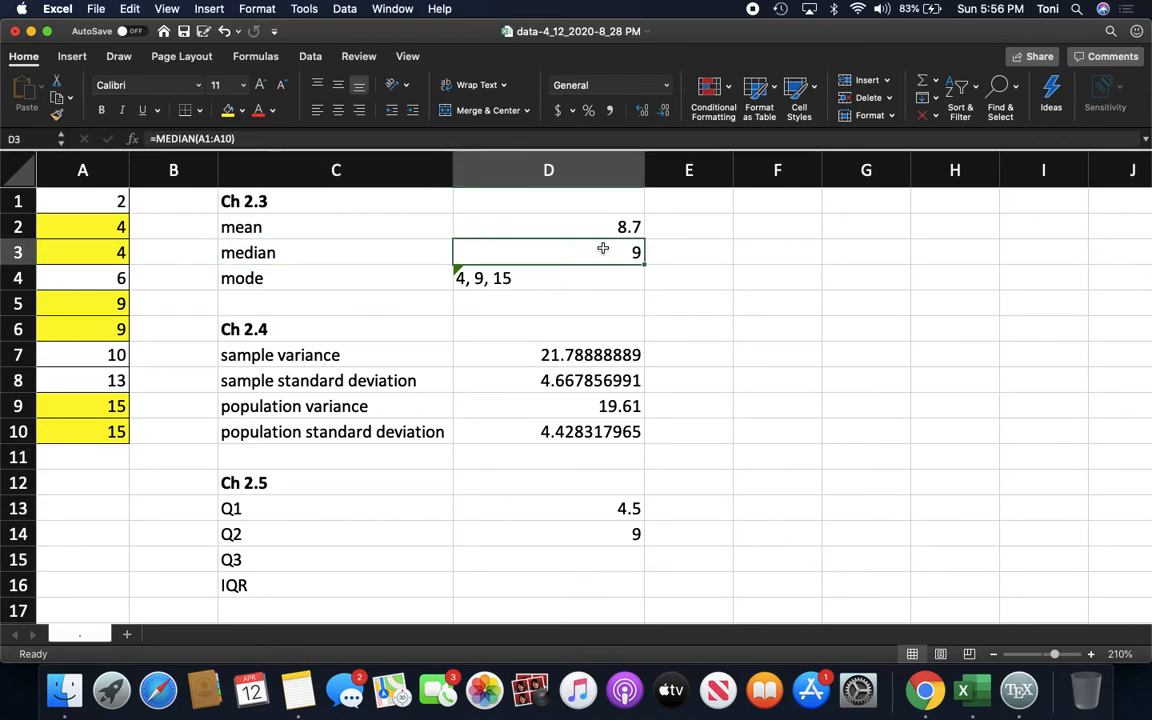
Calculate the third quartile of A1:A10 in cell D15 beside Q3 with QUARTILE.INC, using 3 as the quart argument.
{"action": "left_click", "coordinate": [526, 564]}
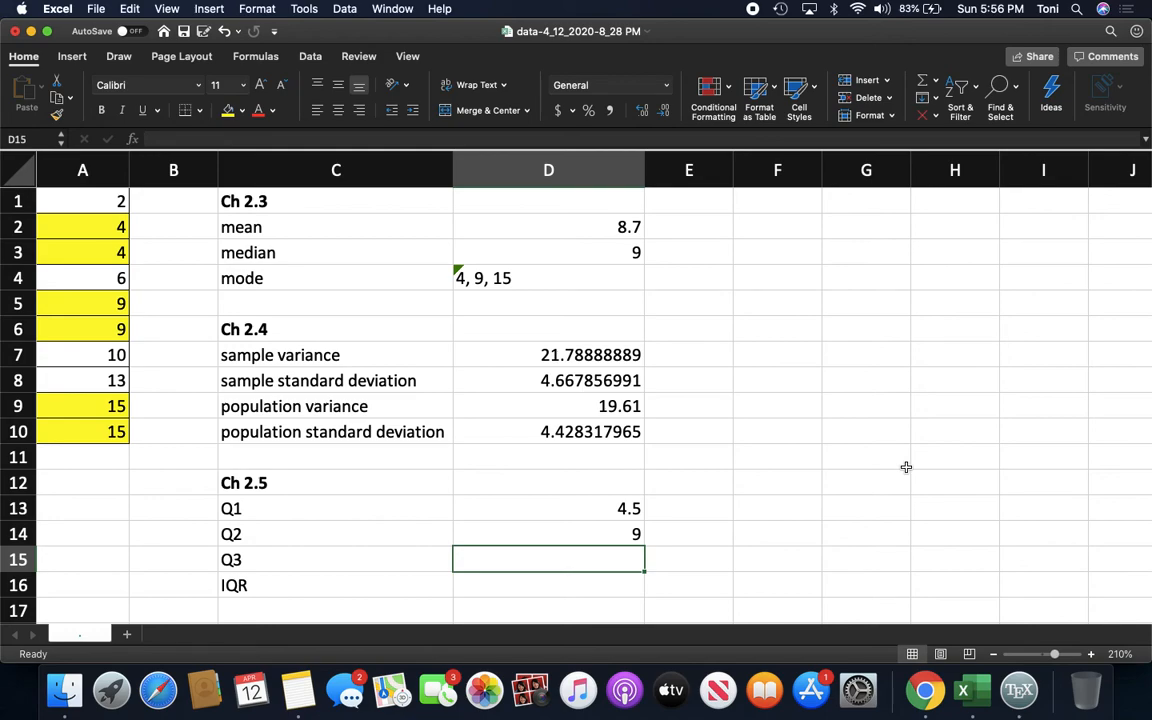
{"action": "type", "text": "=quartile.inc("}
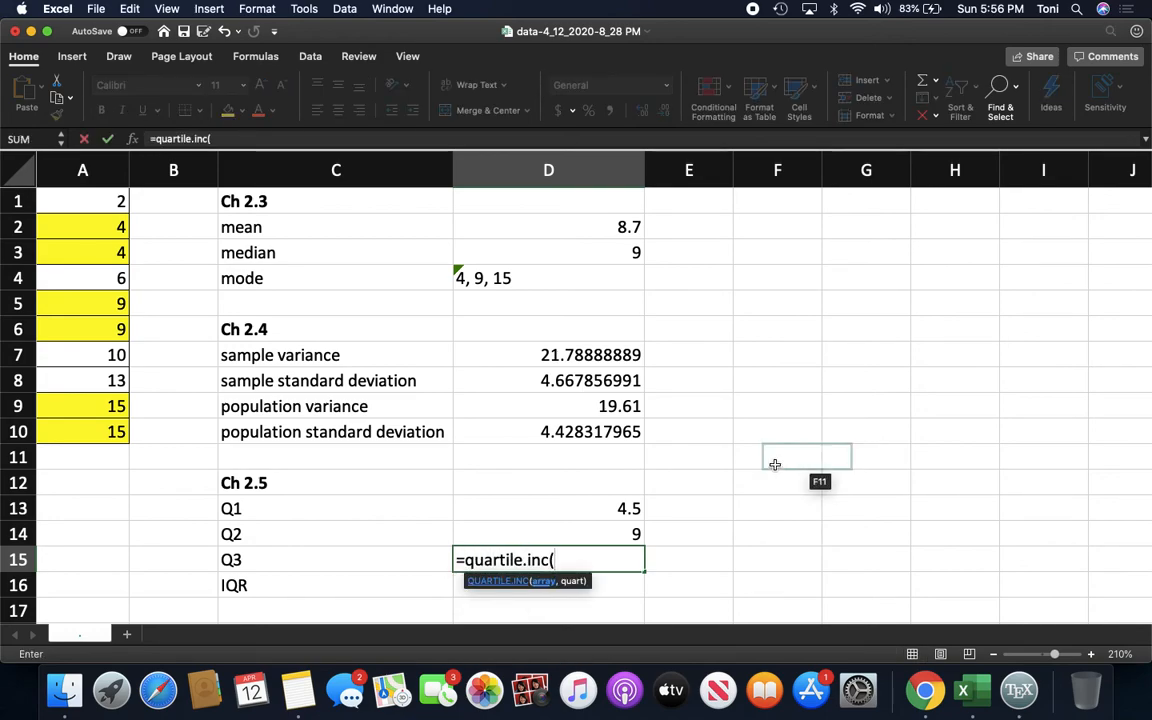
{"action": "left_click", "coordinate": [118, 201]}
{"action": "left_click_drag", "start_coordinate": [118, 201], "coordinate": [95, 425]}
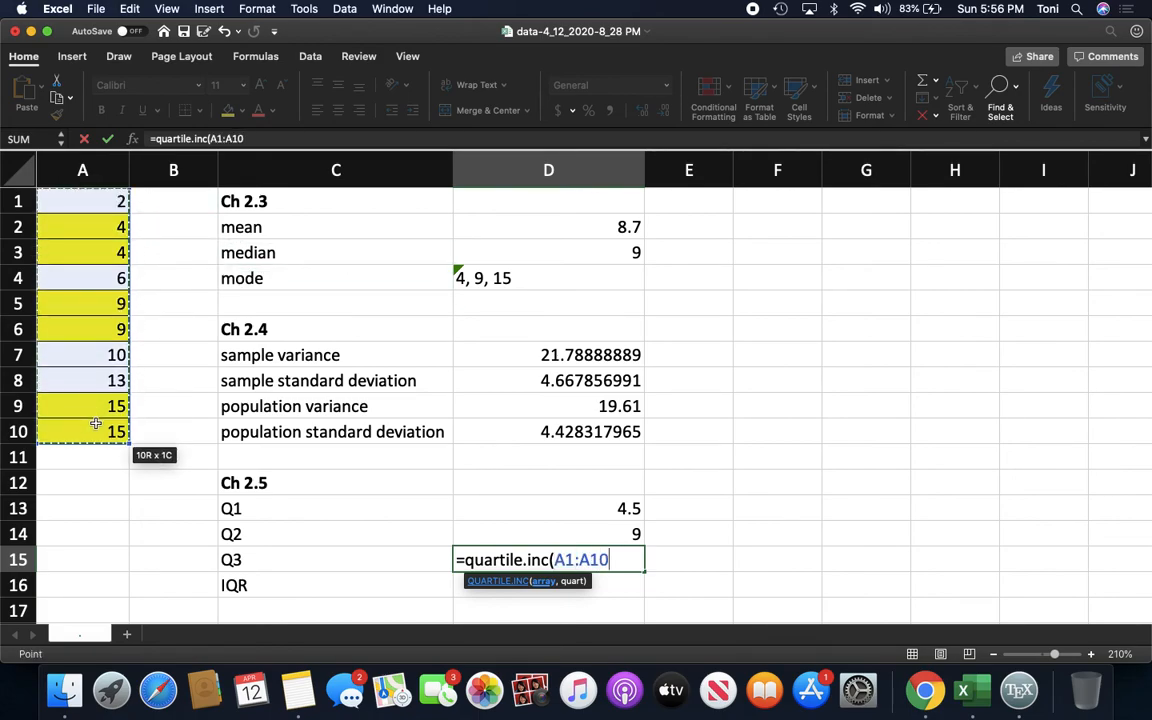
{"action": "type", "text": ",3)"}
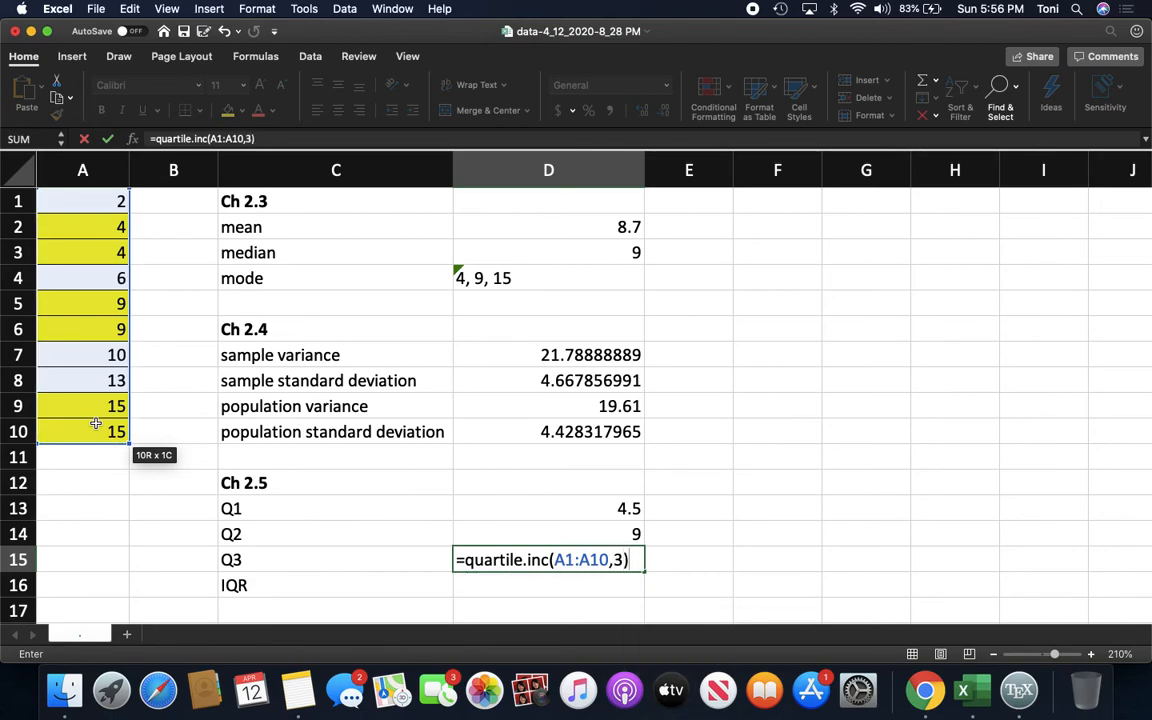
{"action": "key", "text": "Return"}
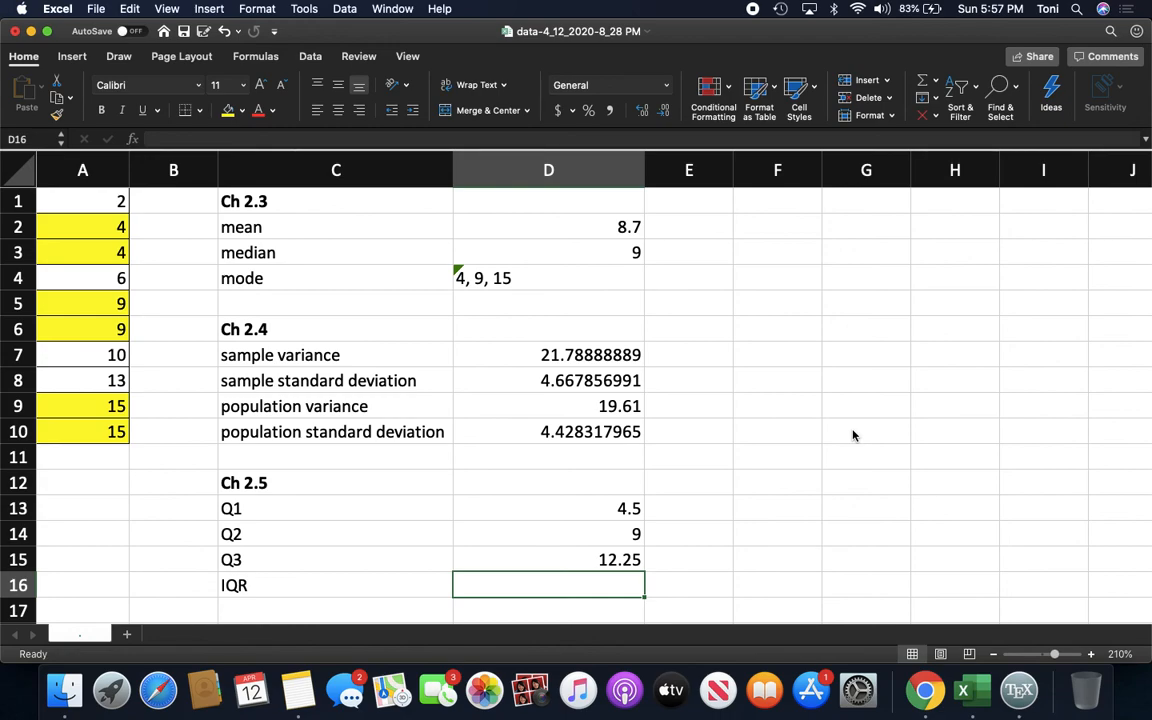
Calculate the interquartile range in cell D16 beside IQR by subtracting Q1 from Q3 with the formula =12.25-4.5.
{"action": "left_click", "coordinate": [514, 562]}
{"action": "left_click", "coordinate": [548, 501]}
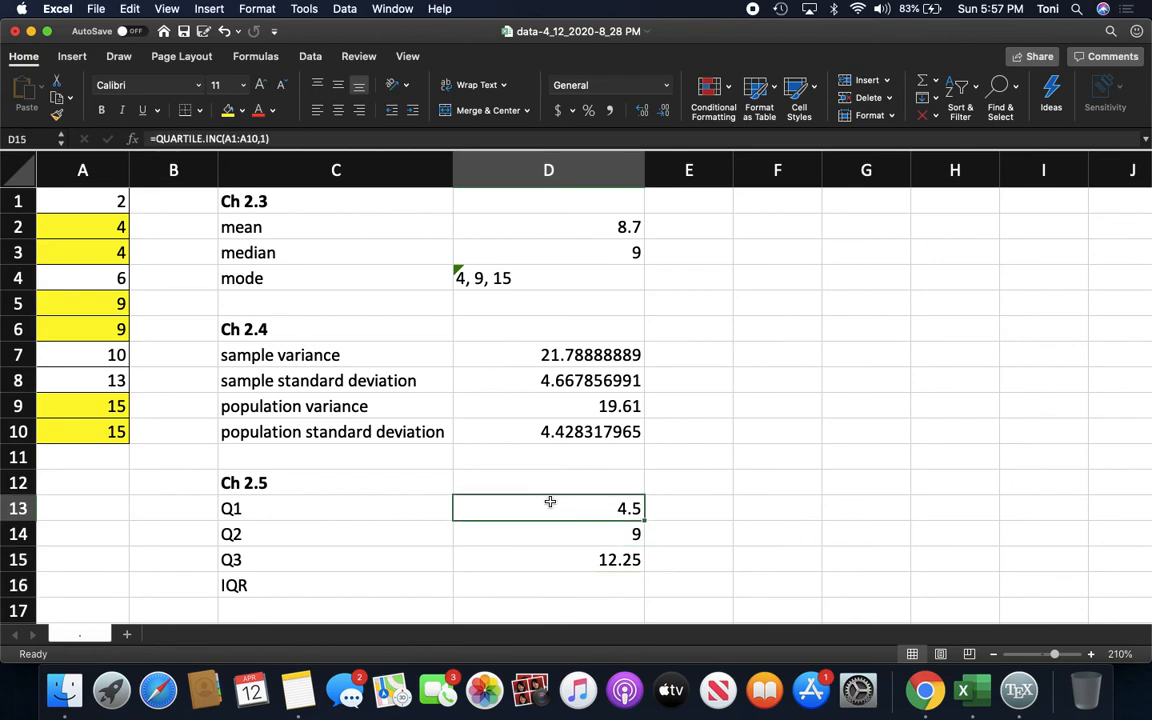
{"action": "left_click", "coordinate": [537, 556]}
{"action": "left_click", "coordinate": [542, 509]}
{"action": "left_click", "coordinate": [530, 558]}
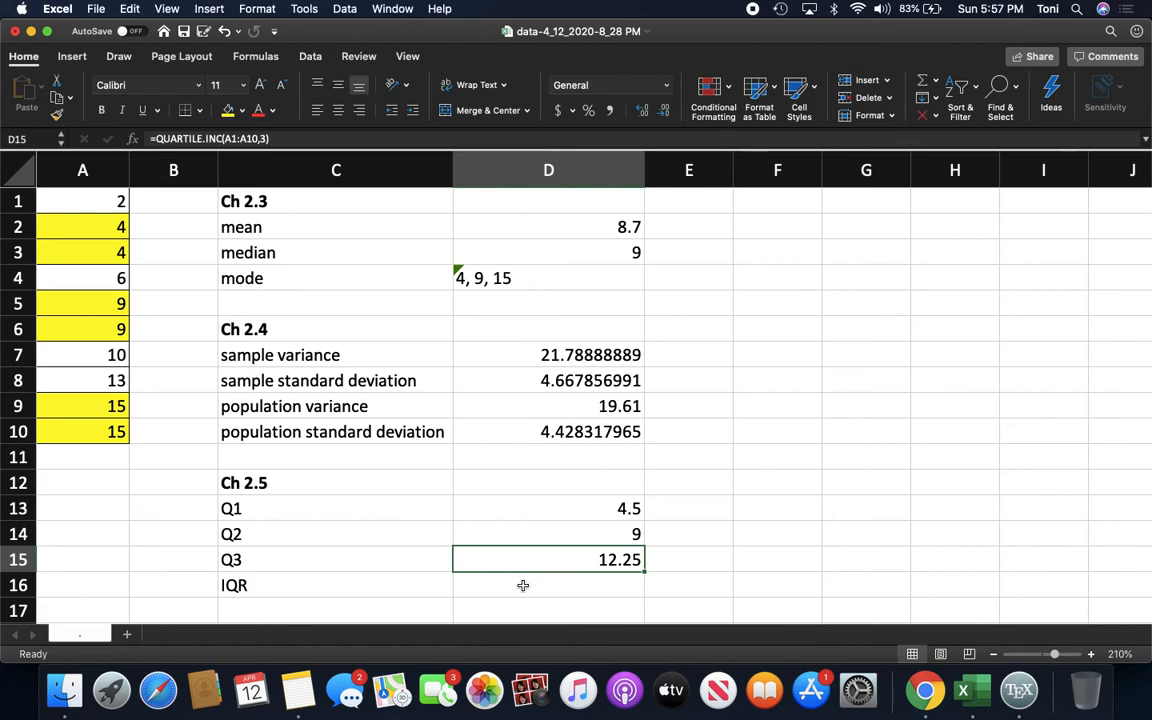
{"action": "left_click", "coordinate": [522, 584]}
{"action": "type", "text": "=12"}
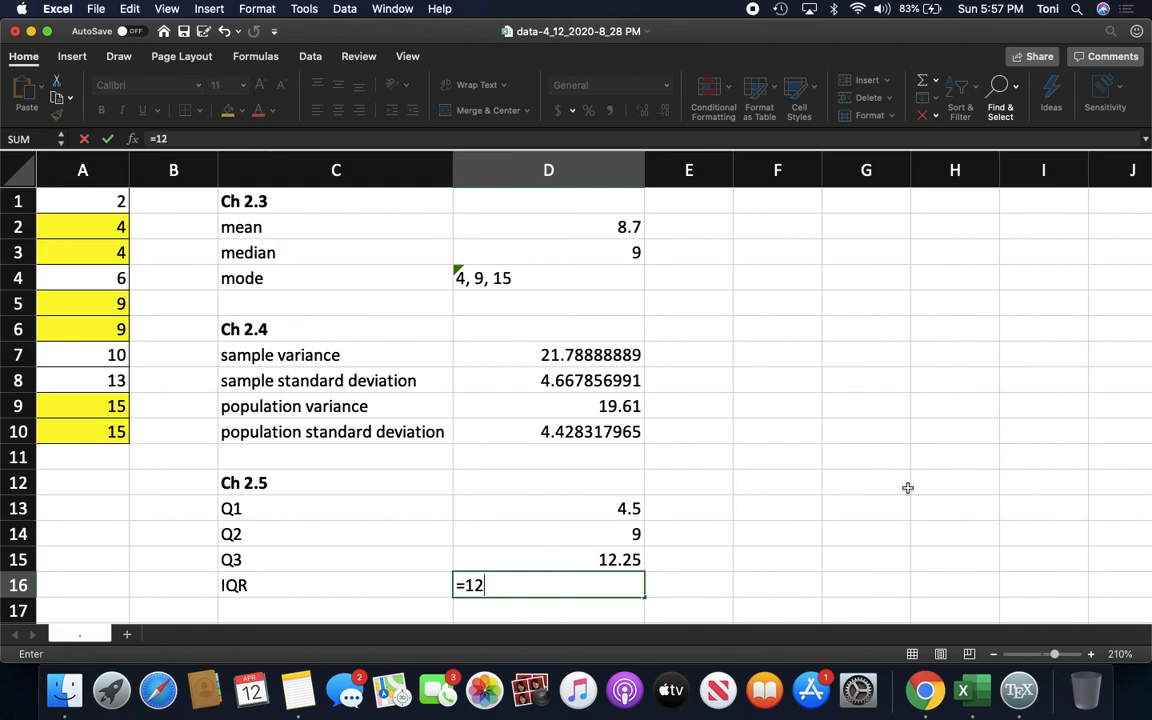
{"action": "type", "text": ".25-4.5"}
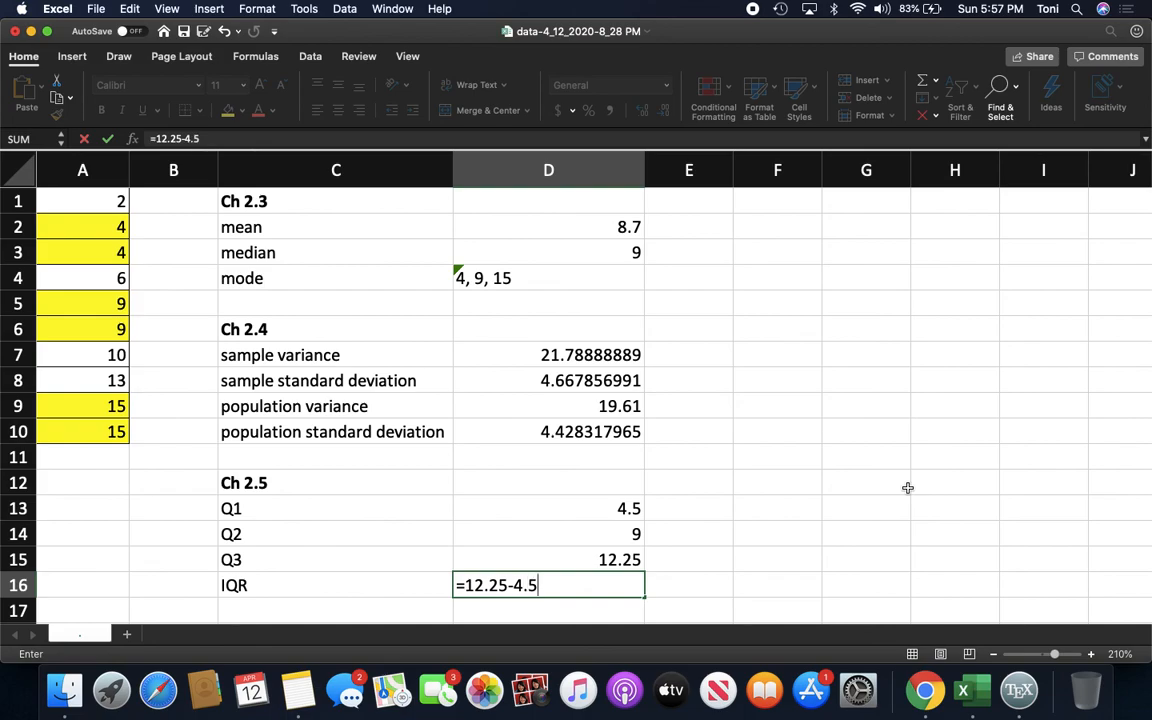
{"action": "key", "text": "Return"}
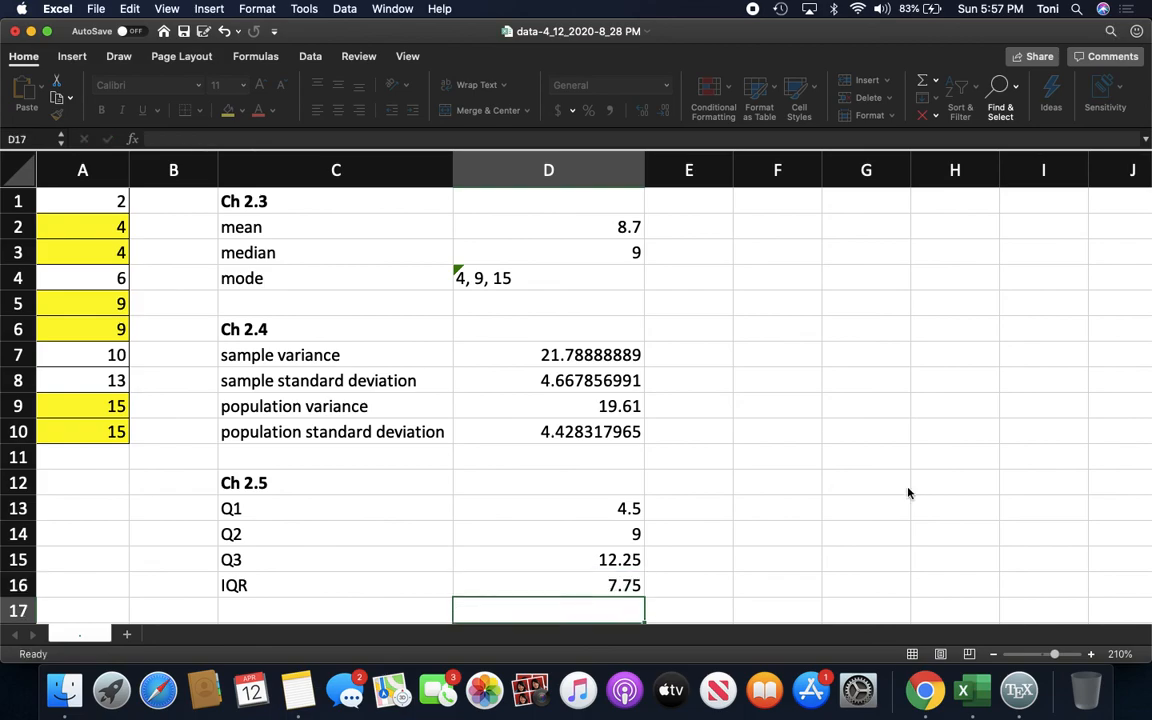